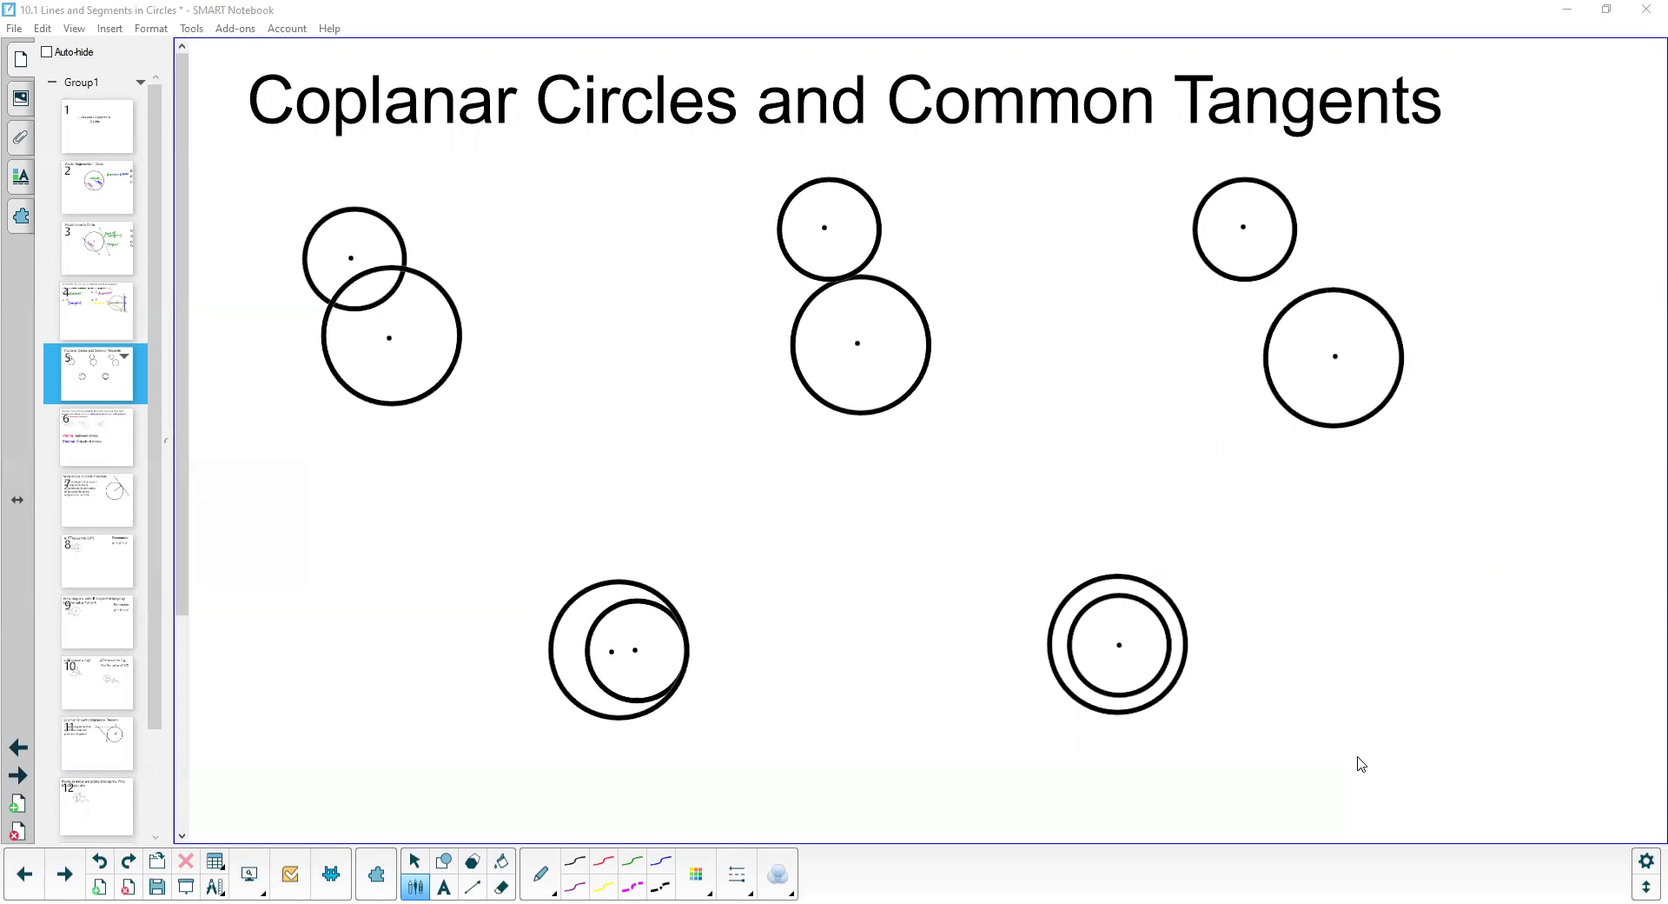
Step: Handwrite 'tangent circle' under the middle touching pair and dot their contact point
mouse_move(786, 440)
left_mouse_down()
mouse_move(772, 462)
mouse_move(830, 473)
mouse_move(855, 447)
mouse_move(906, 460)
mouse_move(980, 439)
left_mouse_up()
mouse_move(873, 502)
left_mouse_down()
mouse_move(865, 535)
mouse_move(904, 493)
left_mouse_up()
mouse_move(928, 488)
left_mouse_down()
mouse_move(922, 521)
mouse_move(973, 508)
left_mouse_up()
left_click_drag(838, 270, 848, 271)
Step: Handwrite 'tangent circle' beside the lower-left pair and dot its inner contact point
mouse_move(749, 586)
left_mouse_down()
mouse_move(754, 645)
mouse_move(761, 612)
left_mouse_up()
mouse_move(787, 600)
left_mouse_down()
mouse_move(770, 627)
mouse_move(832, 624)
left_mouse_up()
mouse_move(852, 593)
left_mouse_down()
mouse_move(857, 643)
mouse_move(885, 576)
mouse_move(879, 608)
left_mouse_up()
left_click_drag(885, 607, 919, 604)
left_click_drag(911, 578, 935, 573)
left_click_drag(804, 654, 798, 687)
mouse_move(822, 657)
left_mouse_down()
mouse_move(828, 684)
mouse_move(847, 650)
mouse_move(860, 671)
left_mouse_up()
mouse_move(870, 669)
left_mouse_down()
mouse_move(887, 622)
mouse_move(916, 662)
left_mouse_up()
left_click_drag(685, 648, 680, 663)
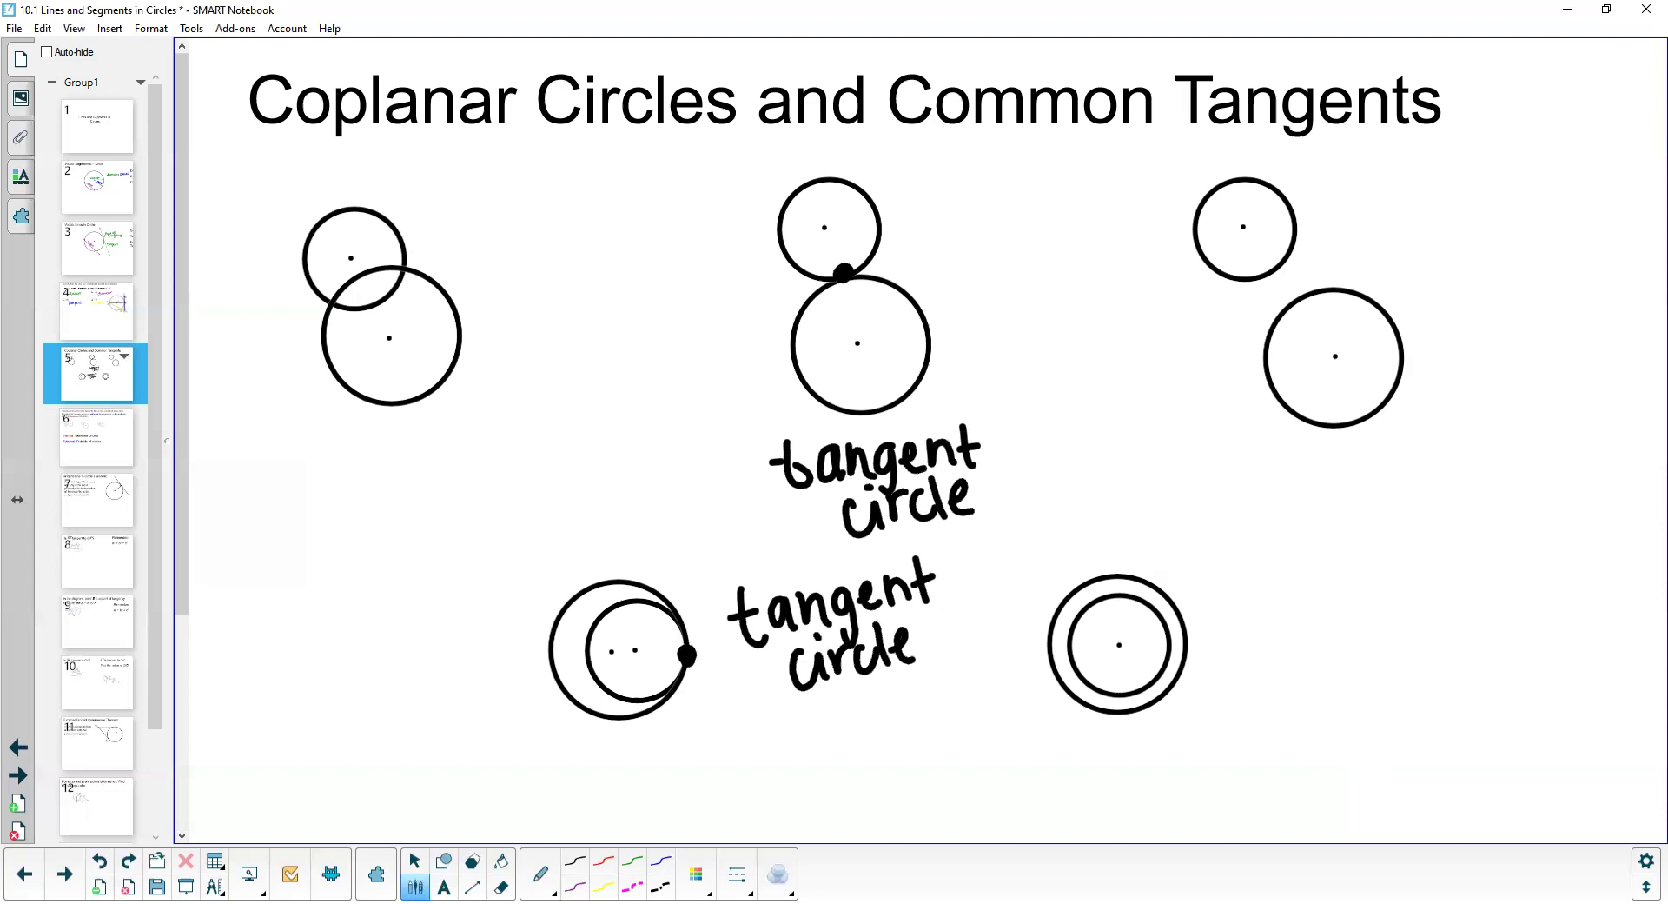
Step: Handwrite 'concentric circle' beside the nested circle pair
mouse_move(1237, 562)
left_mouse_down()
mouse_move(1234, 599)
mouse_move(1255, 573)
left_mouse_up()
mouse_move(1264, 565)
left_mouse_down()
mouse_move(1303, 564)
mouse_move(1315, 599)
mouse_move(1353, 571)
mouse_move(1391, 598)
left_mouse_up()
mouse_move(1380, 576)
left_mouse_down()
mouse_move(1416, 570)
mouse_move(1431, 596)
mouse_move(1469, 588)
left_mouse_up()
left_click(1451, 561)
left_click_drag(1319, 612, 1320, 650)
mouse_move(1326, 610)
left_mouse_down()
mouse_move(1323, 647)
mouse_move(1362, 611)
left_mouse_up()
left_click(1325, 598)
left_click_drag(1379, 610, 1382, 643)
mouse_move(1390, 598)
left_mouse_down()
mouse_move(1393, 645)
mouse_move(1420, 641)
left_mouse_up()
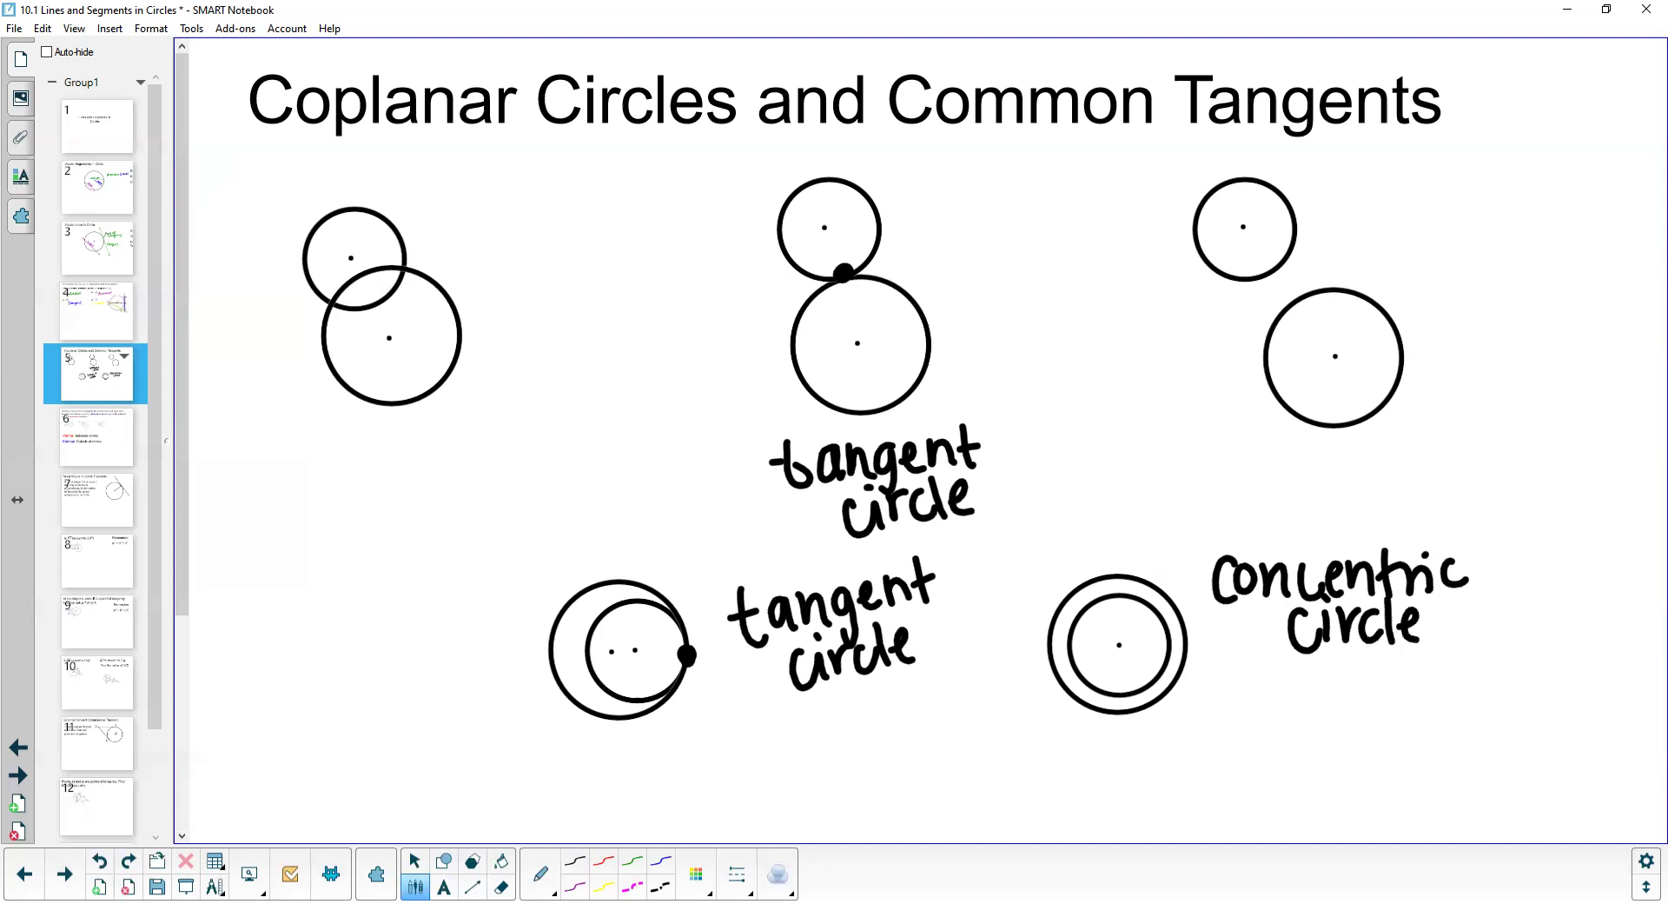
Step: Draw two blue straight lines along the left and right sides of the overlapping circles
left_click(472, 886)
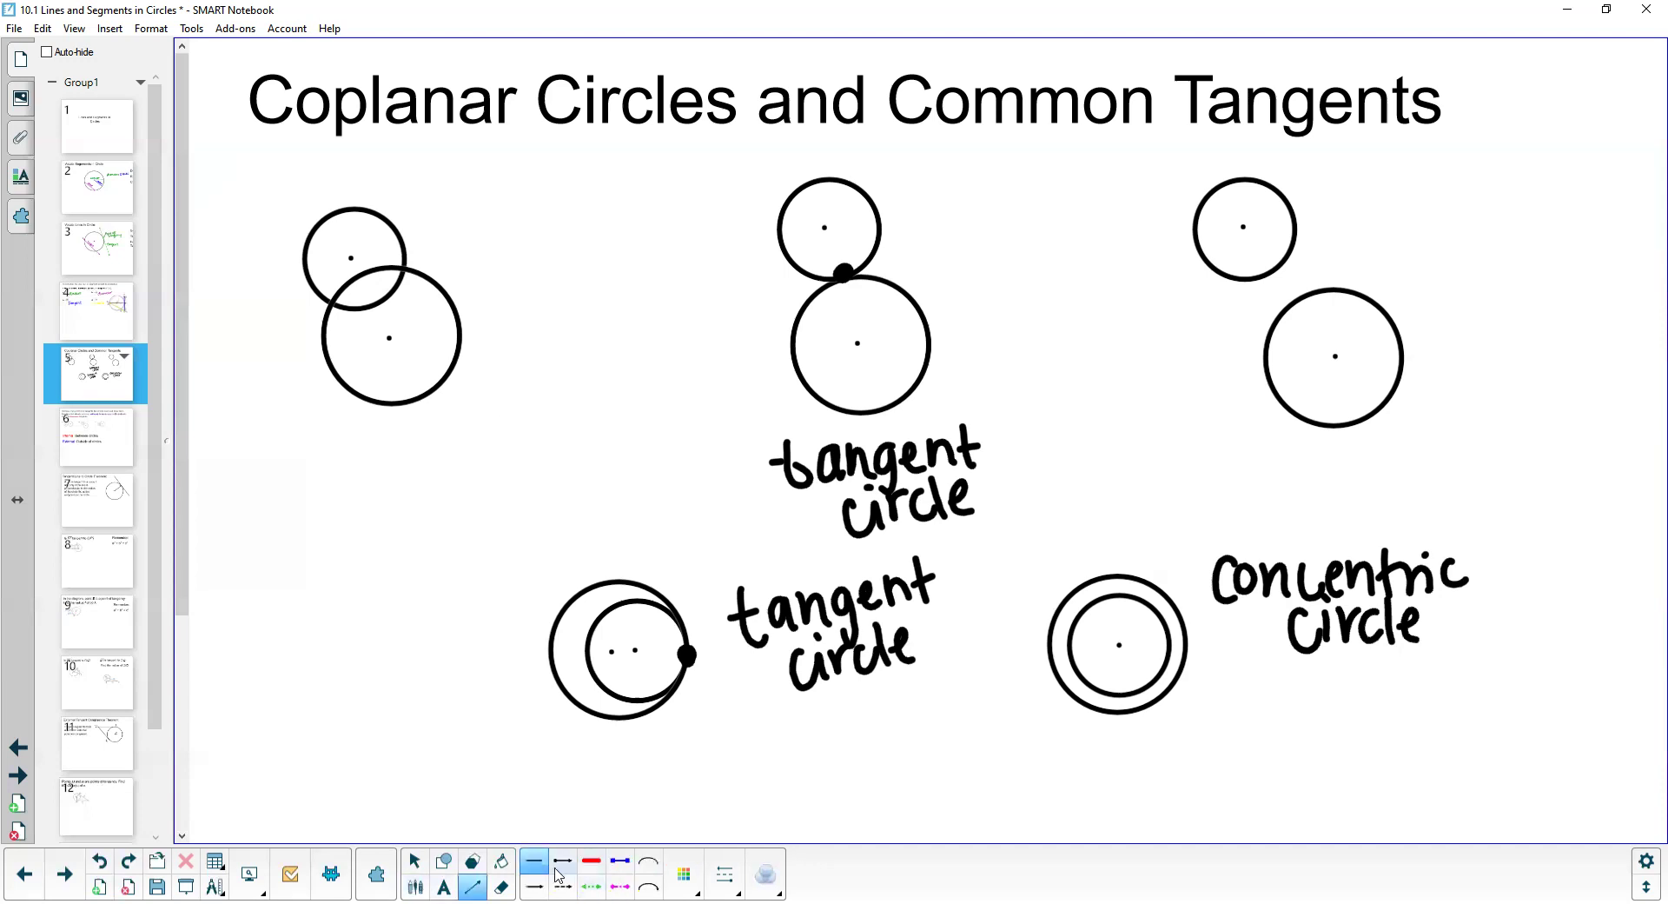
left_click(685, 873)
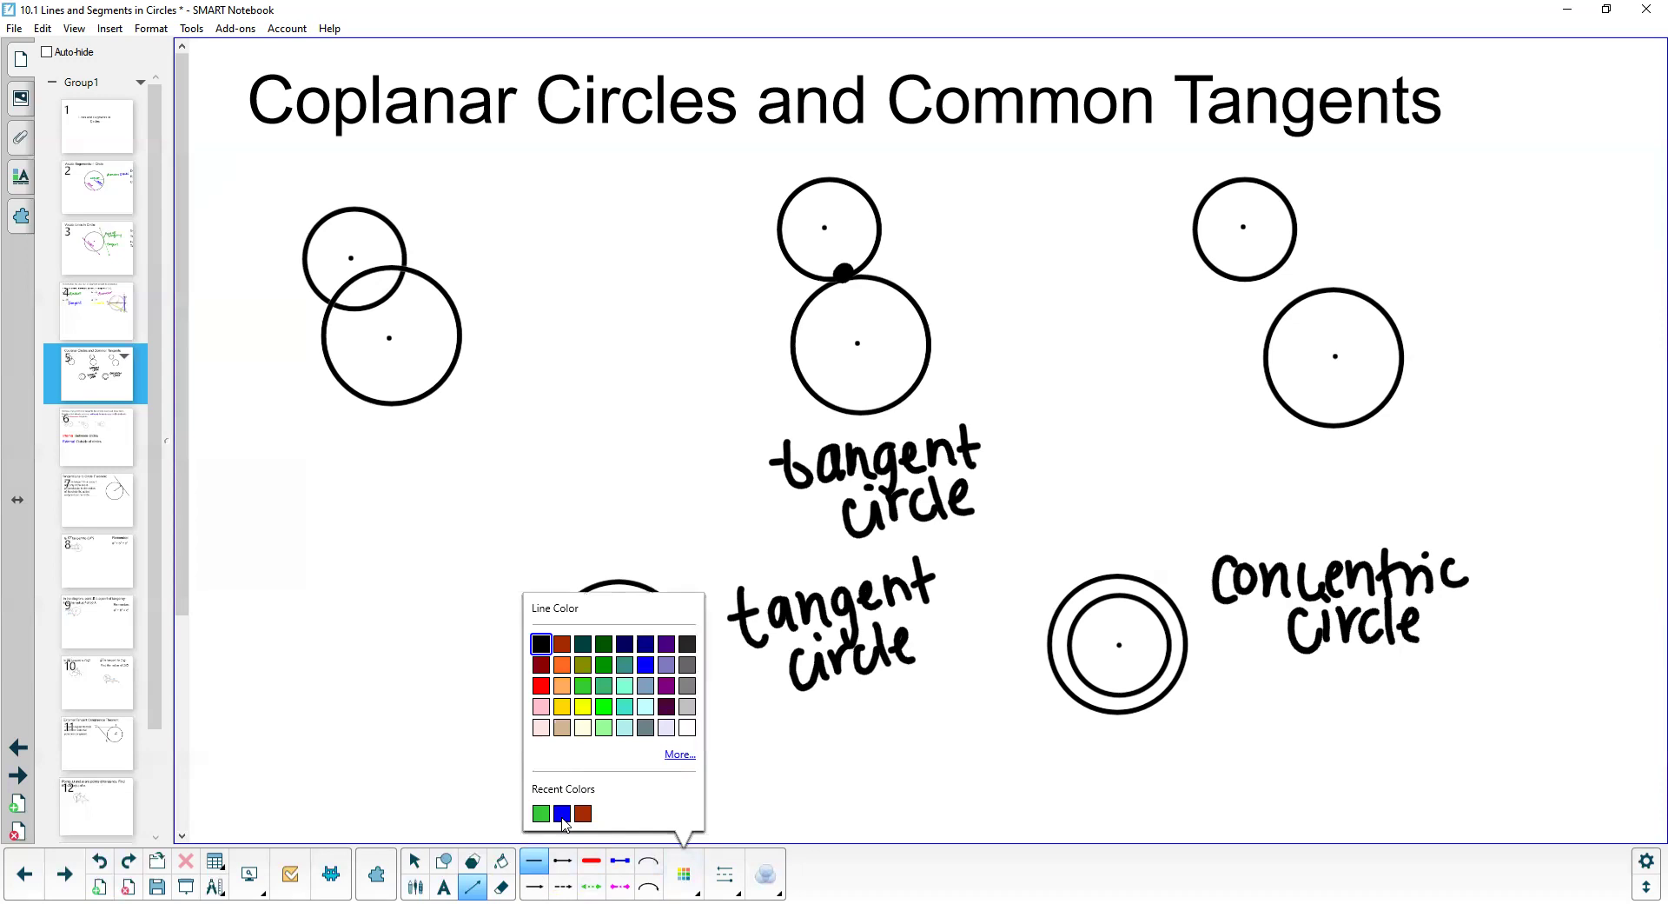
left_click(565, 815)
left_click(327, 366)
left_click_drag(328, 365, 306, 275)
left_click_drag(399, 241, 449, 296)
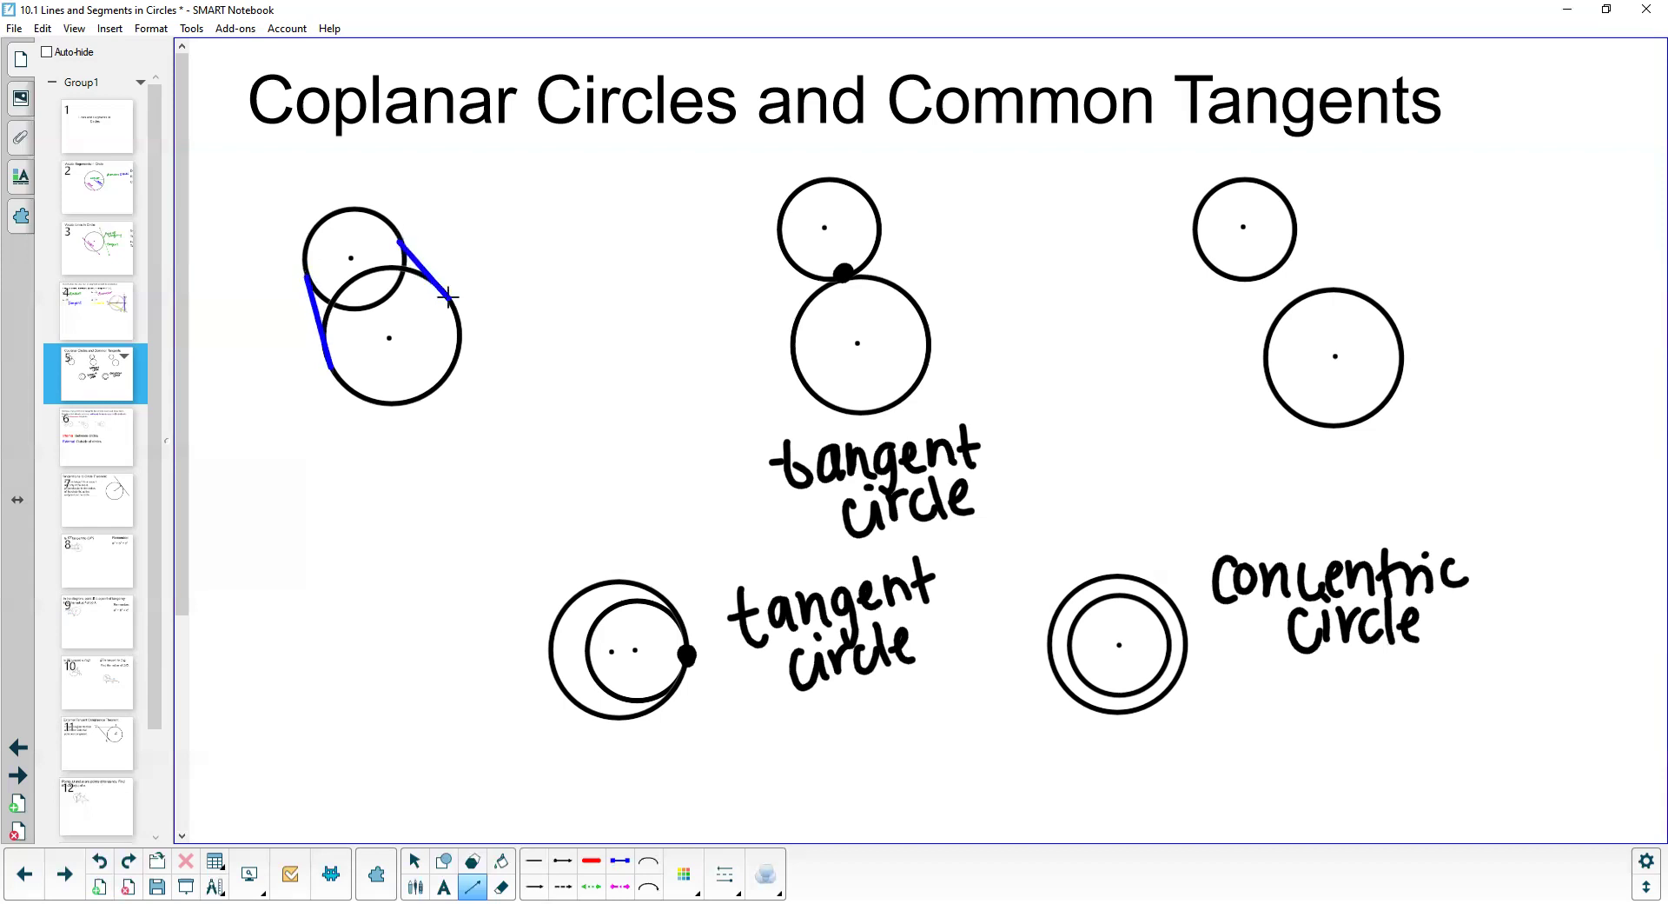
Step: Lengthen both blue tangent lines at their upper and lower ends
left_click(414, 860)
left_click(313, 299)
left_click_drag(306, 275, 280, 183)
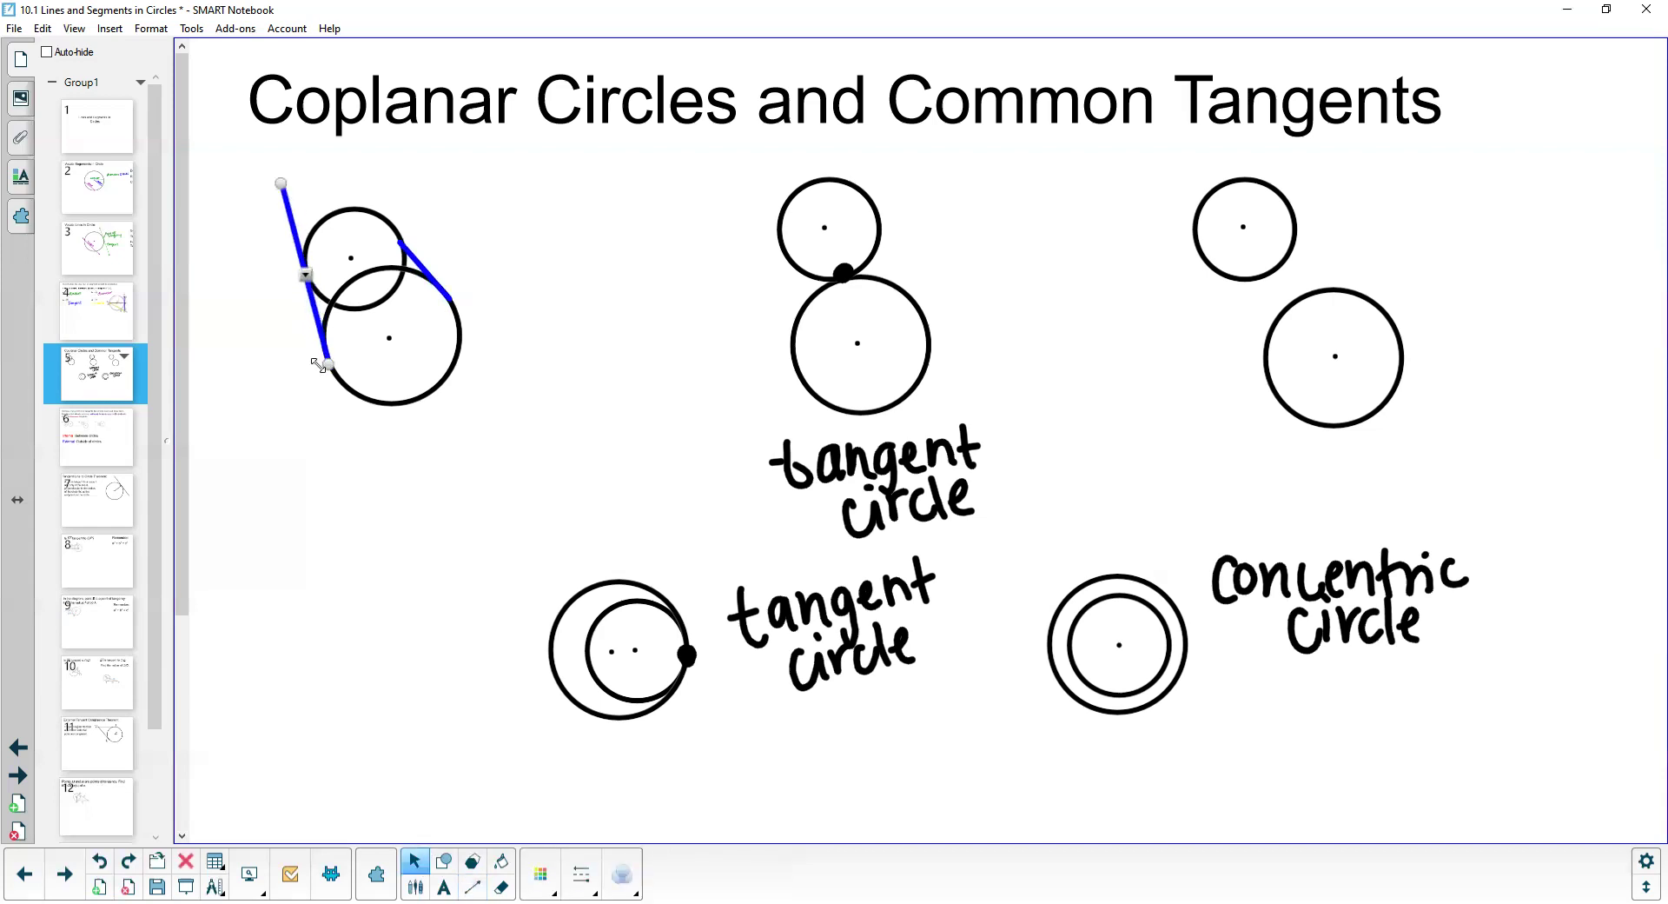
left_click_drag(327, 365, 352, 445)
left_click(337, 398)
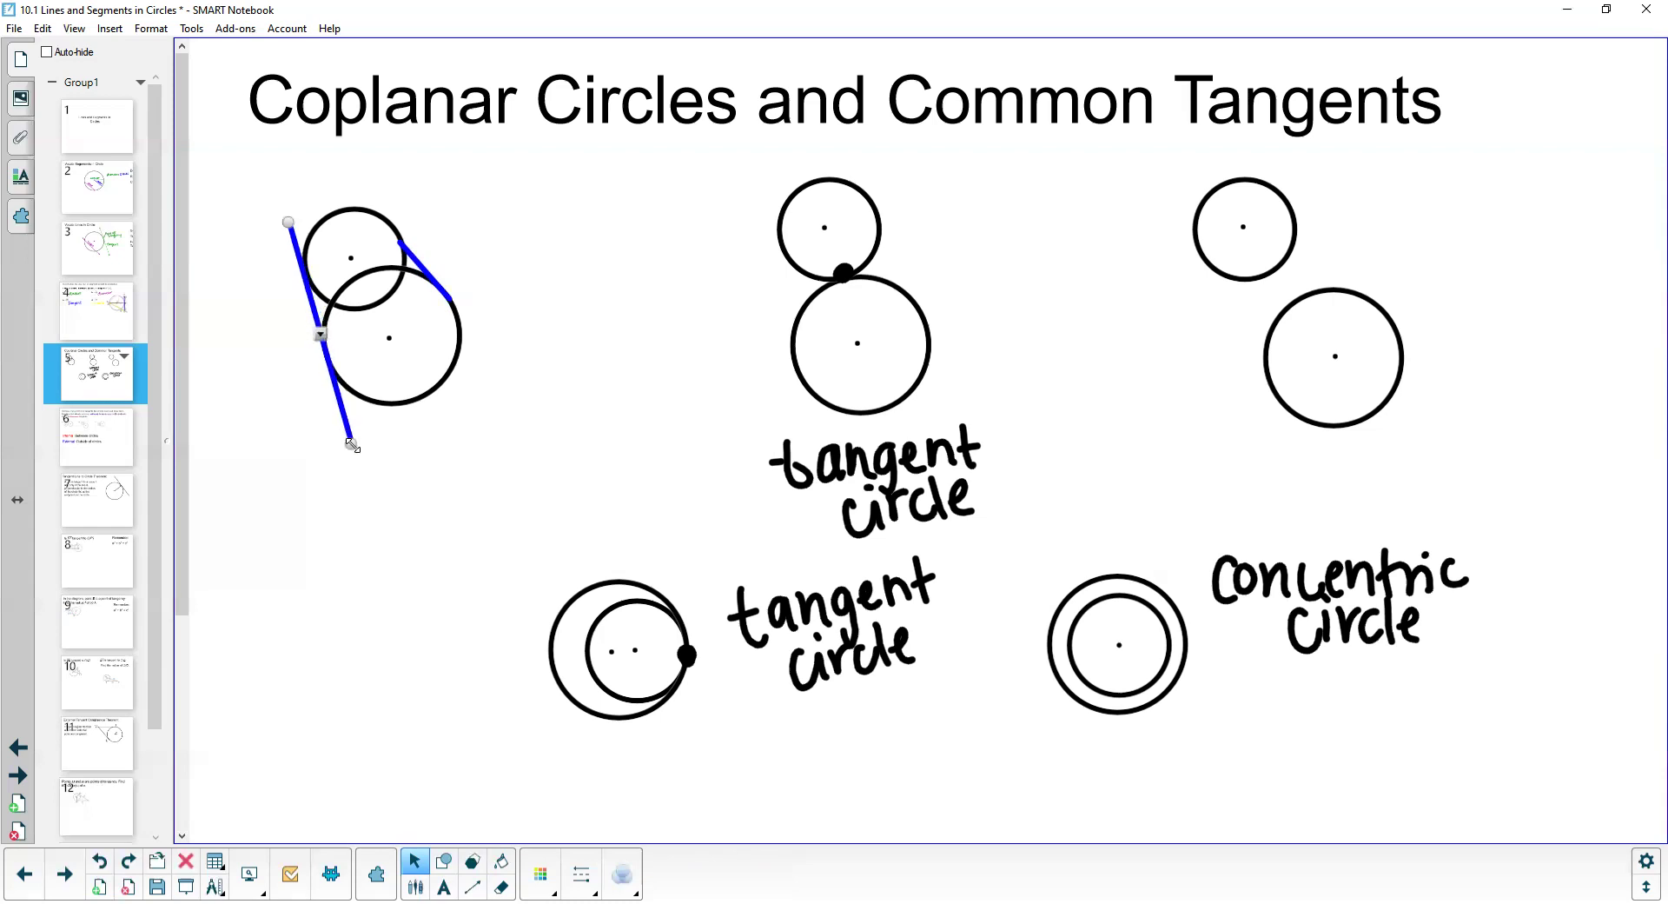
left_click(417, 261)
left_click_drag(395, 241, 360, 180)
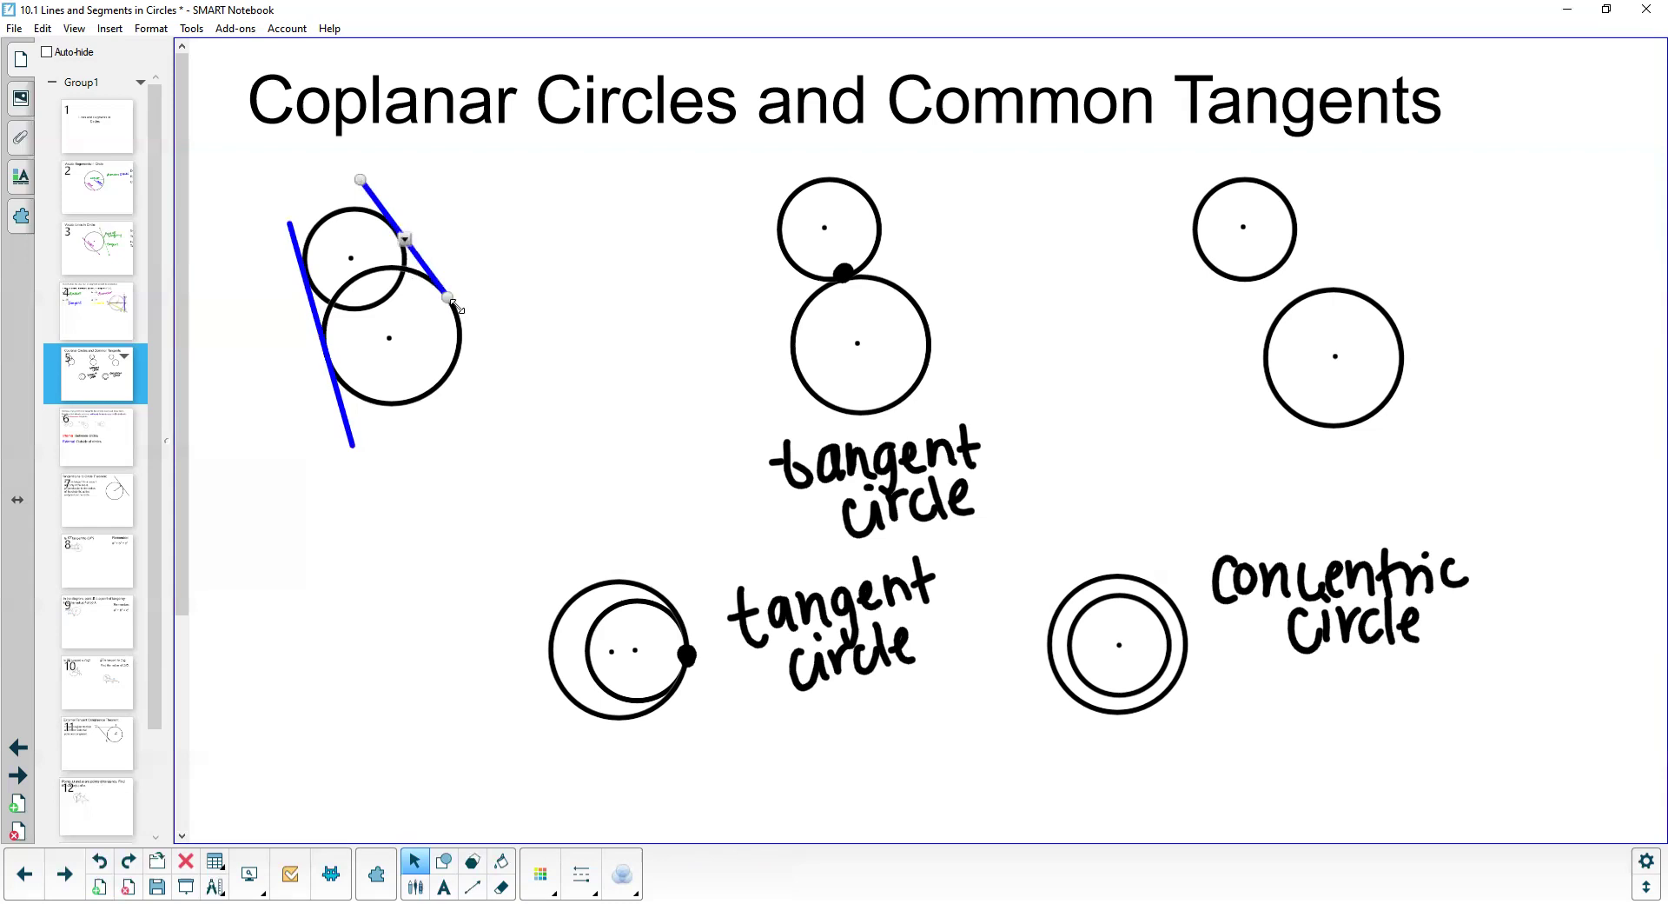
left_click_drag(454, 306, 501, 370)
left_click(488, 362)
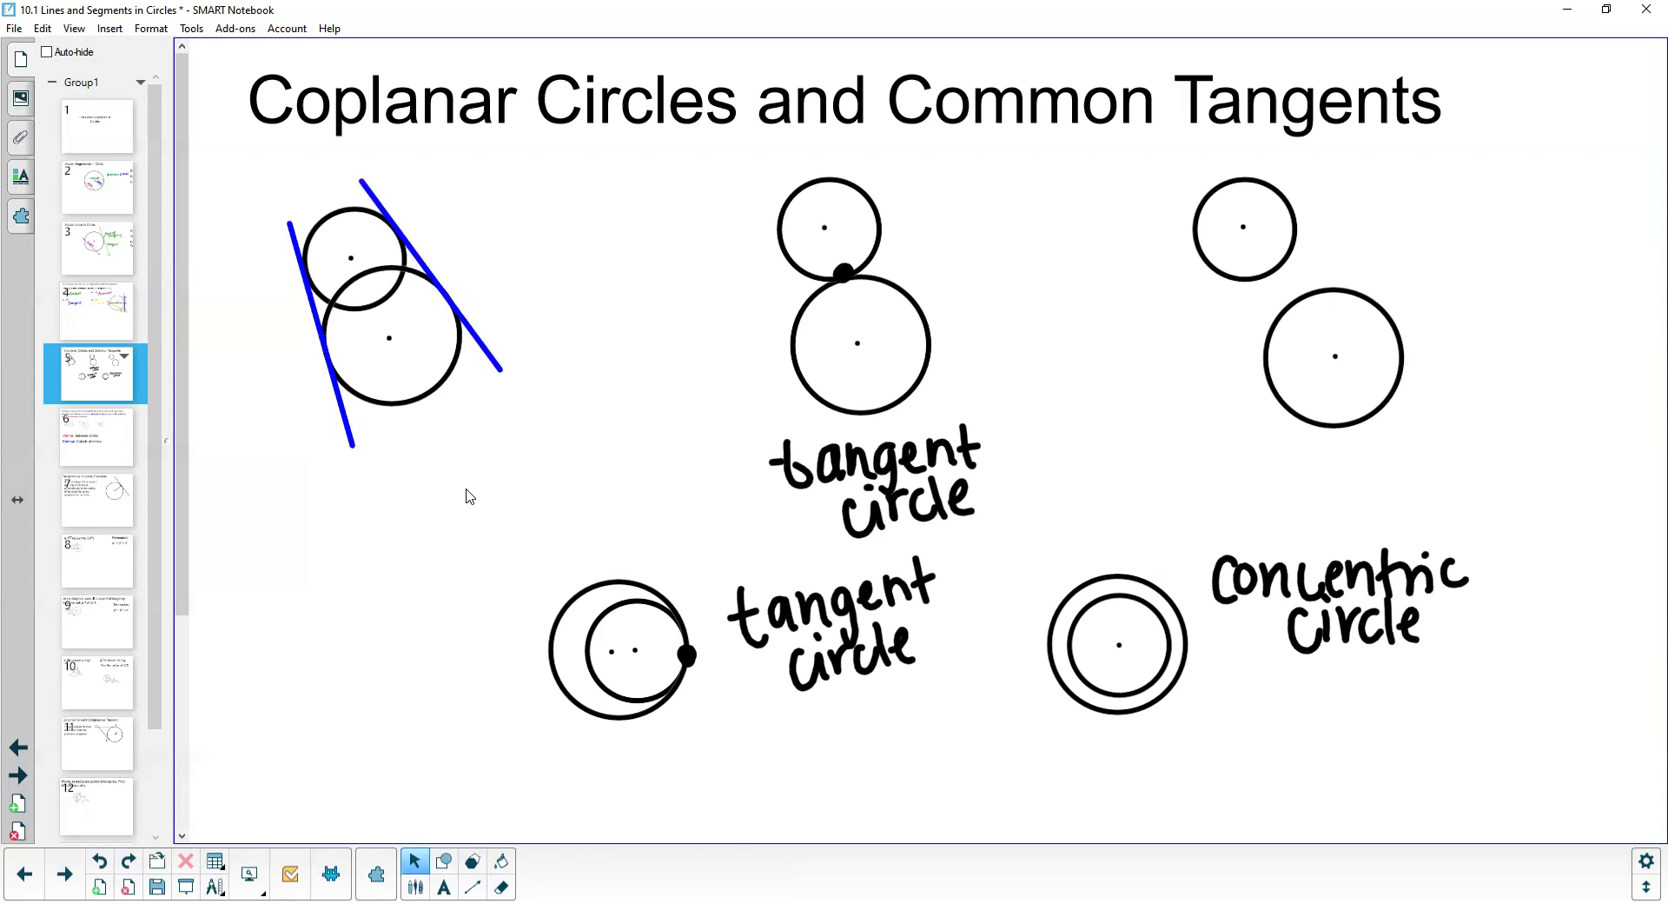
Step: Remove the stray red stroke across the overlapping circles
left_click_drag(265, 302, 545, 314)
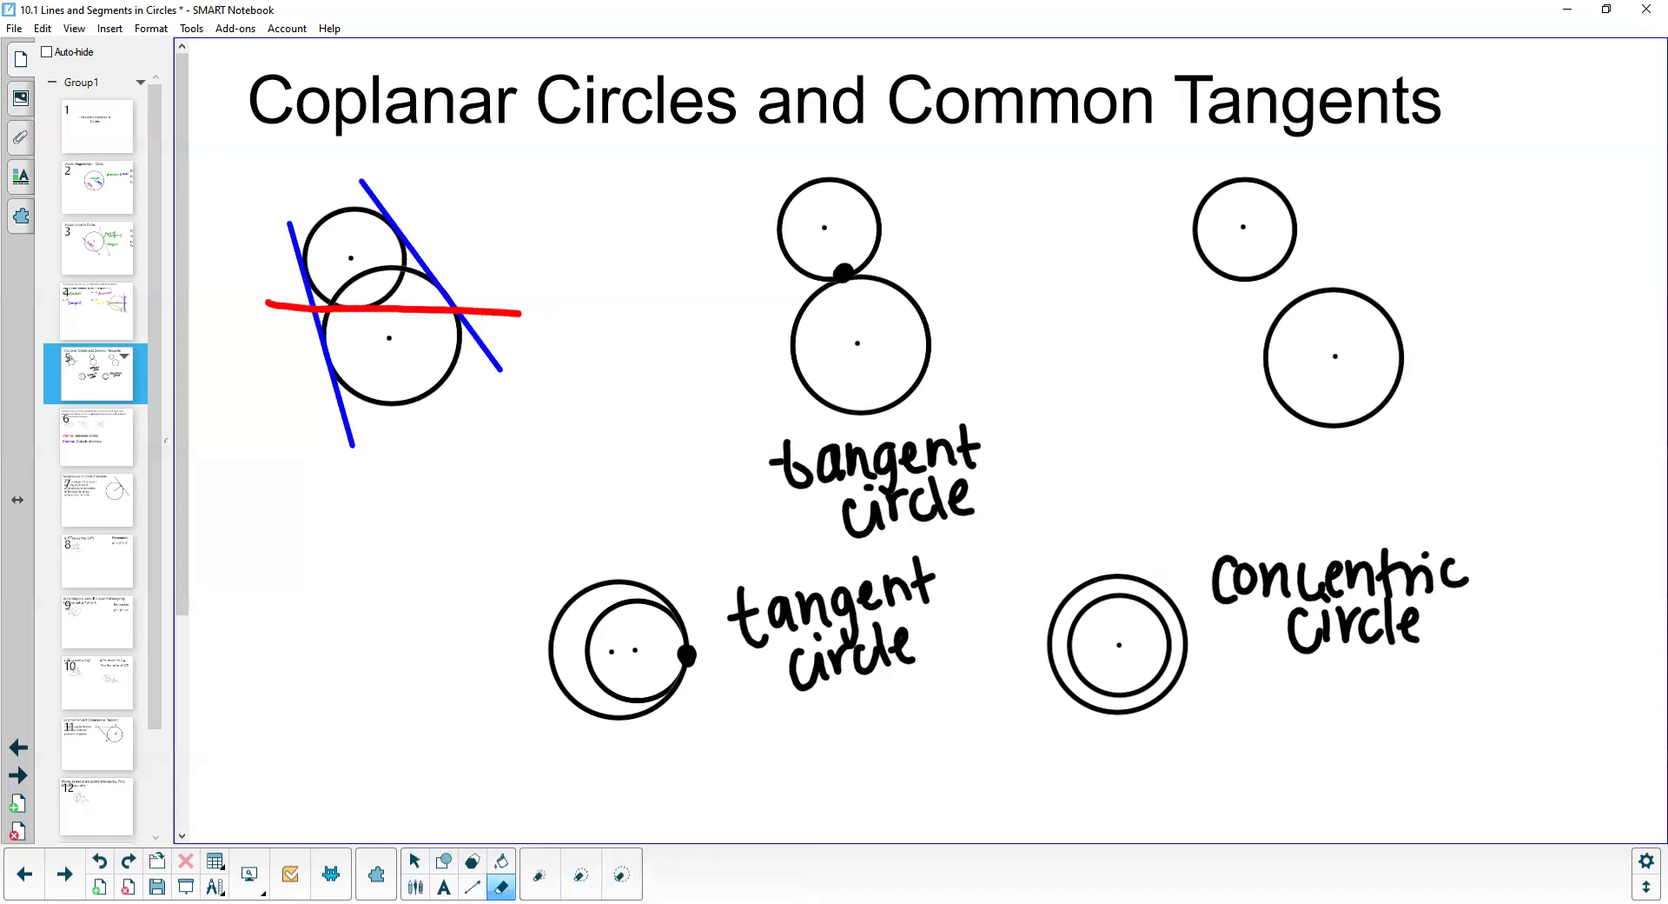
left_click_drag(546, 314, 265, 303)
mouse_move(310, 405)
left_mouse_down()
mouse_move(451, 227)
mouse_move(310, 405)
left_mouse_up()
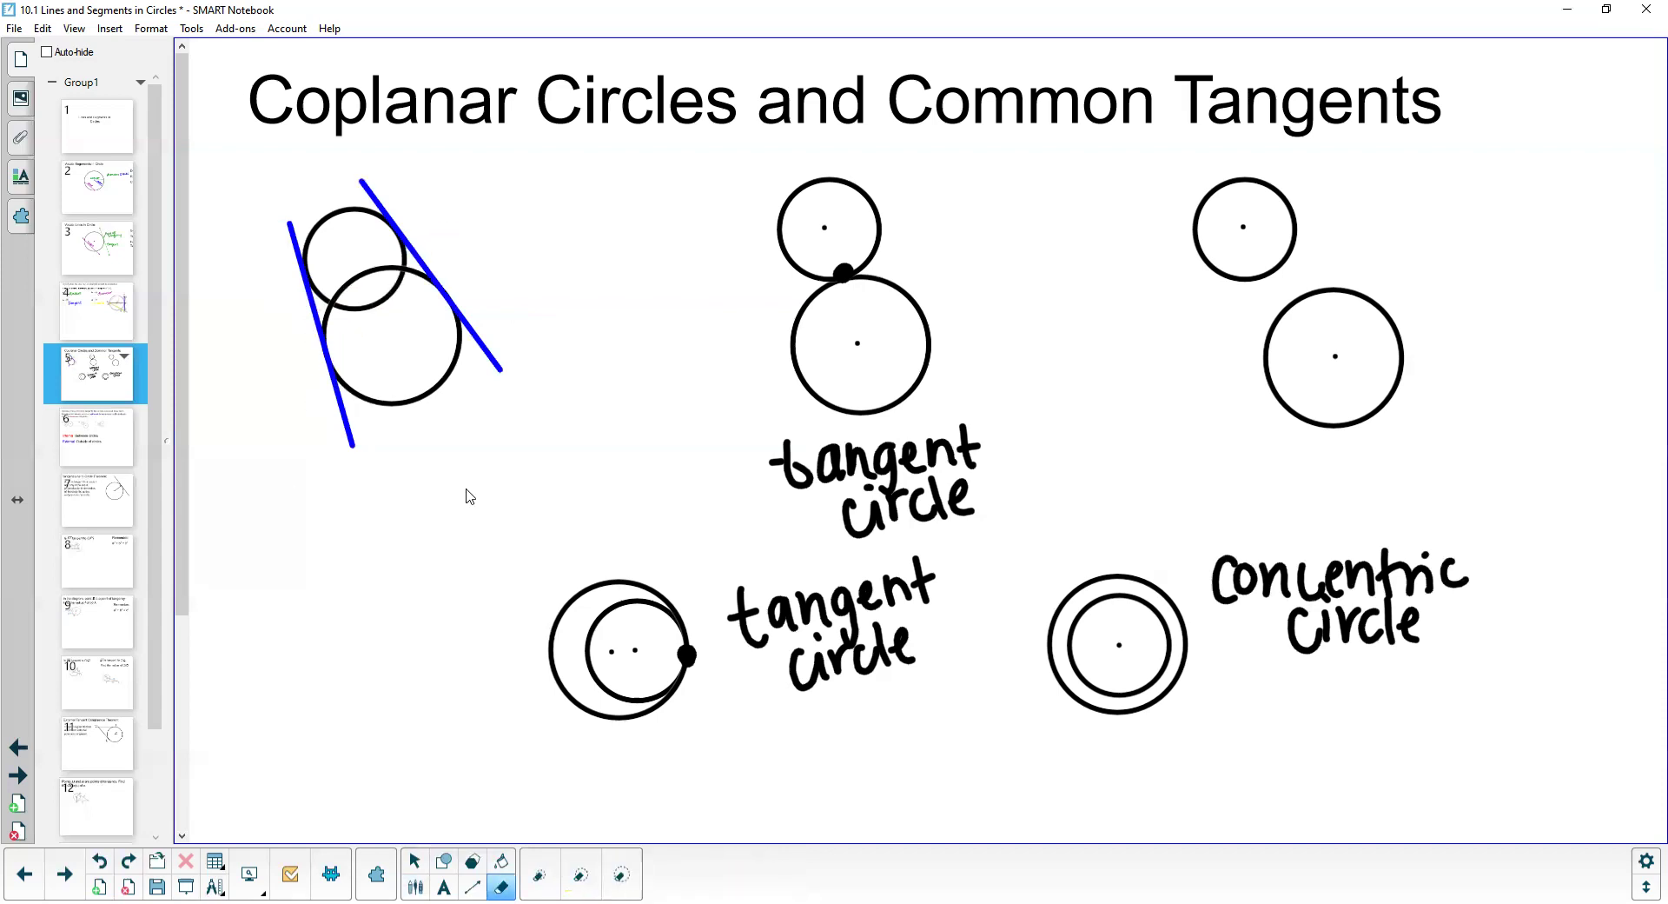
Step: Dot both intersection points and write '2 tangents' below the overlapping pair
left_click_drag(280, 459, 321, 496)
left_click_drag(334, 297, 341, 302)
left_click_drag(416, 263, 407, 261)
mouse_move(371, 451)
left_mouse_down()
mouse_move(398, 494)
mouse_move(399, 471)
mouse_move(456, 465)
mouse_move(491, 465)
mouse_move(480, 505)
mouse_move(514, 467)
mouse_move(538, 461)
mouse_move(573, 474)
left_mouse_up()
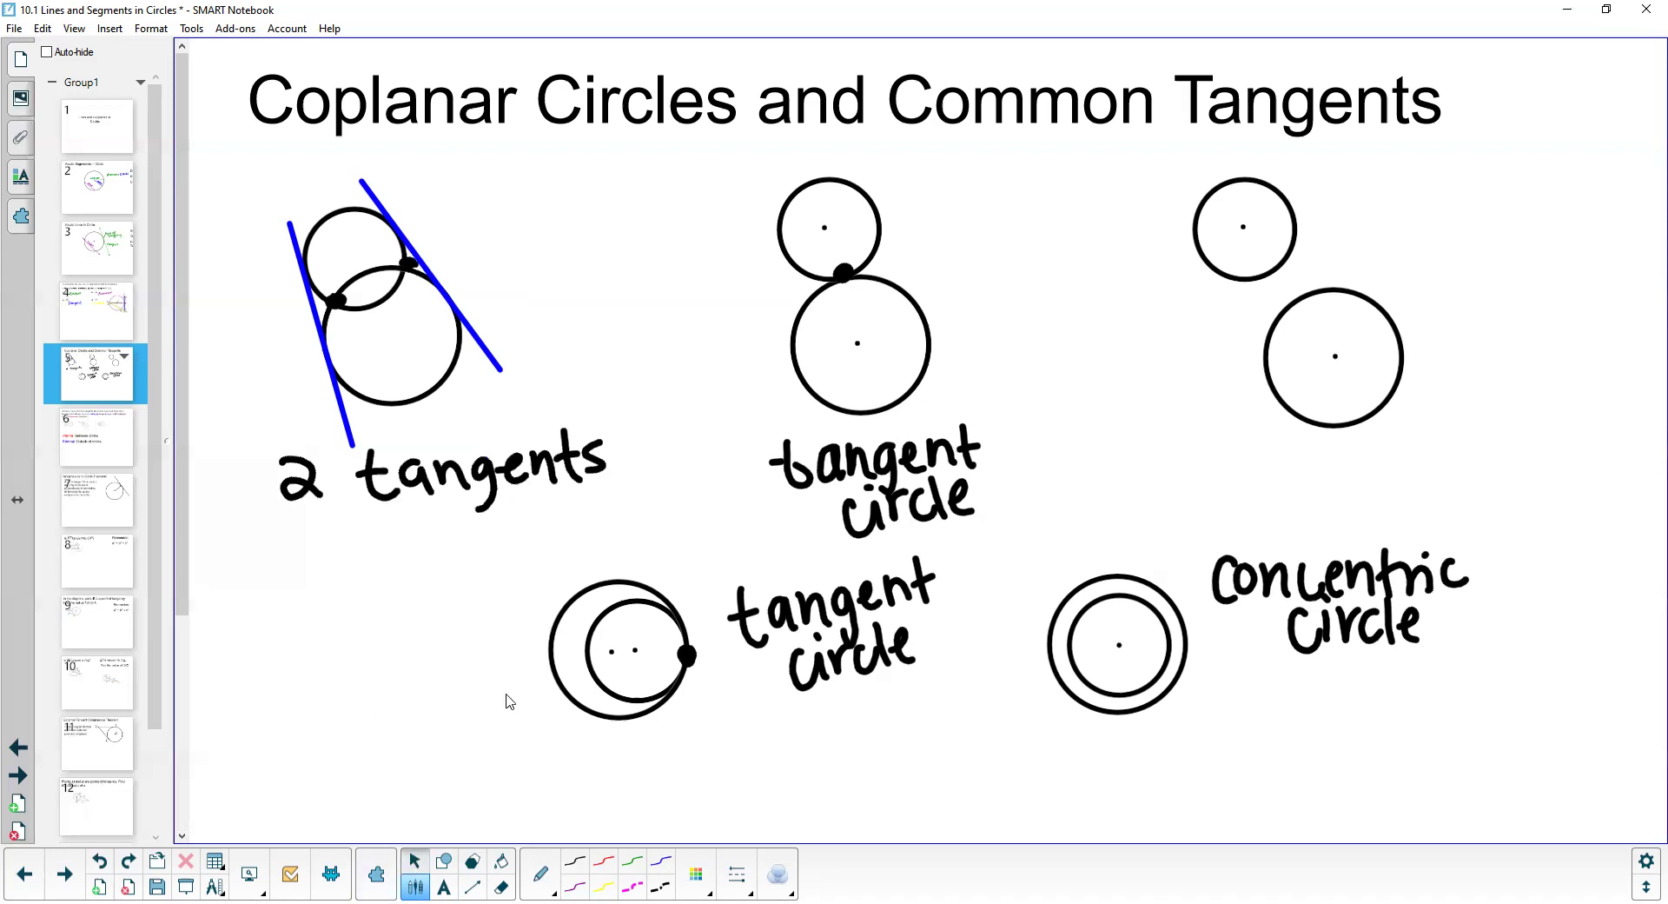
Step: Draw a thin brown-red tangent line through the middle pair's contact point
left_click(413, 860)
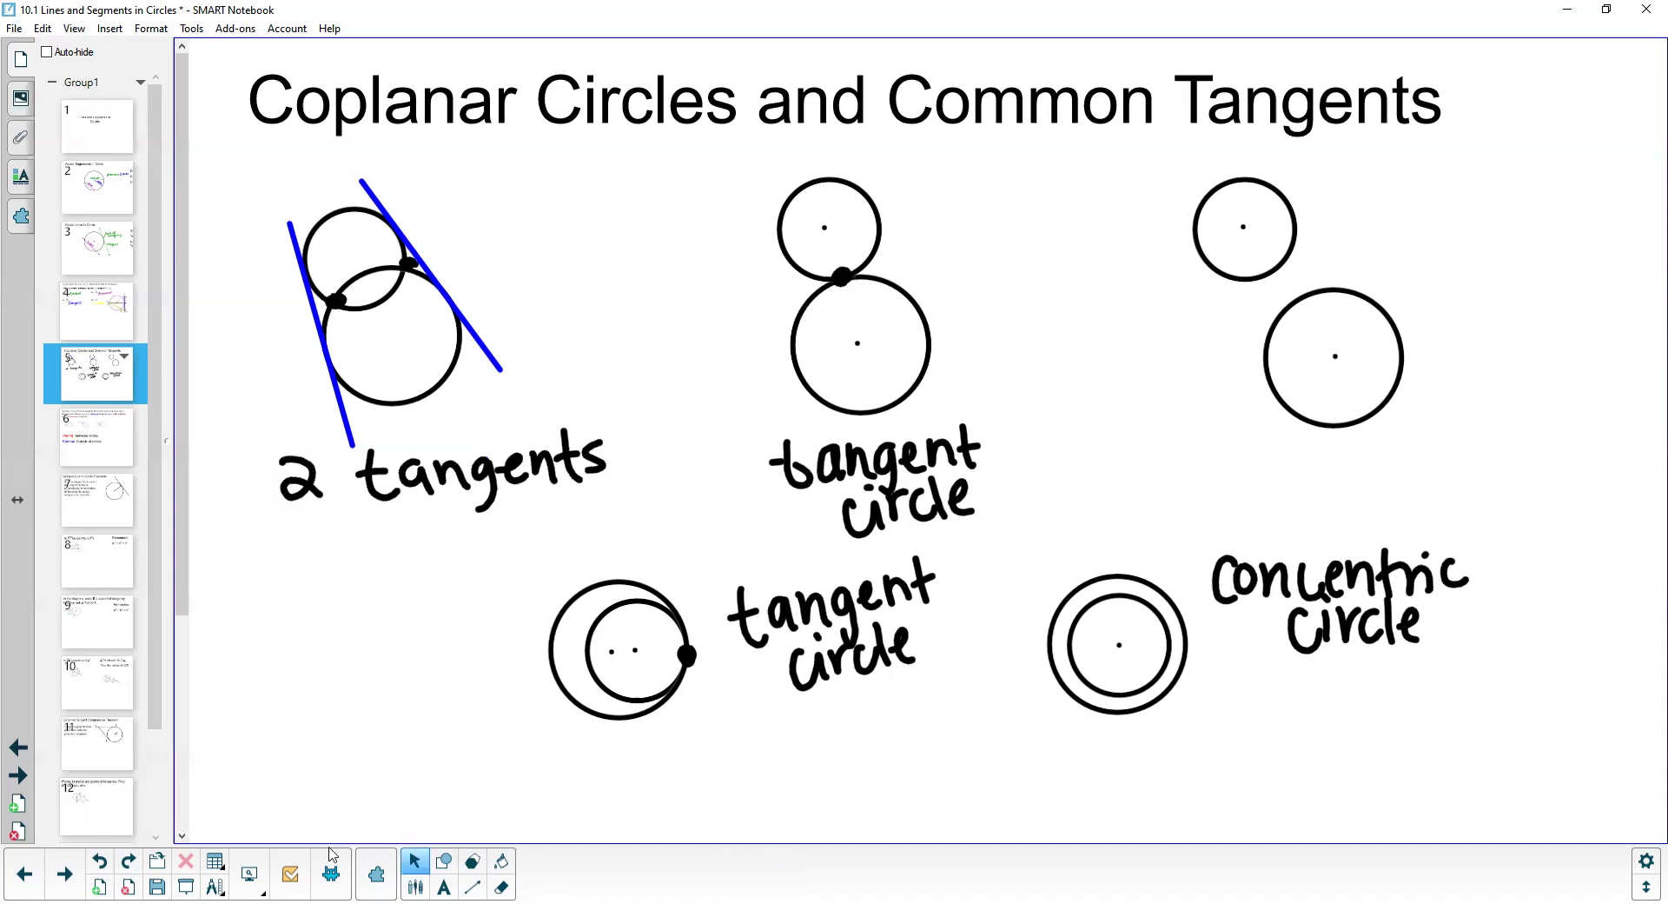
left_click(472, 886)
left_click(535, 861)
left_click(685, 873)
left_click(583, 817)
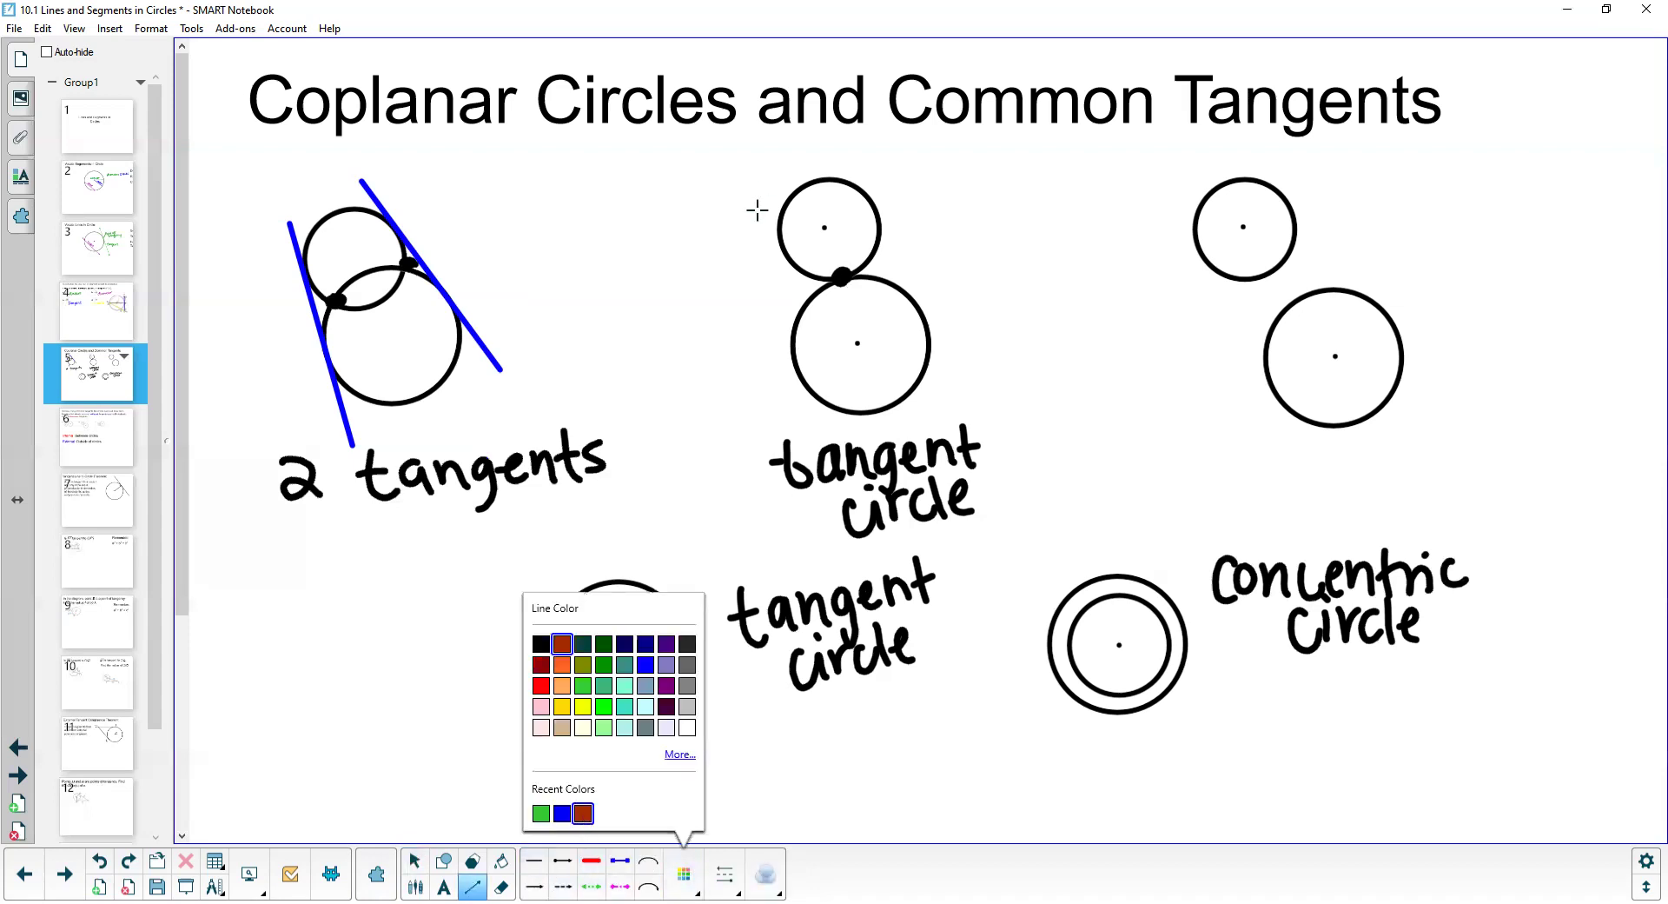
left_click_drag(773, 290, 930, 256)
left_click_drag(930, 257, 932, 259)
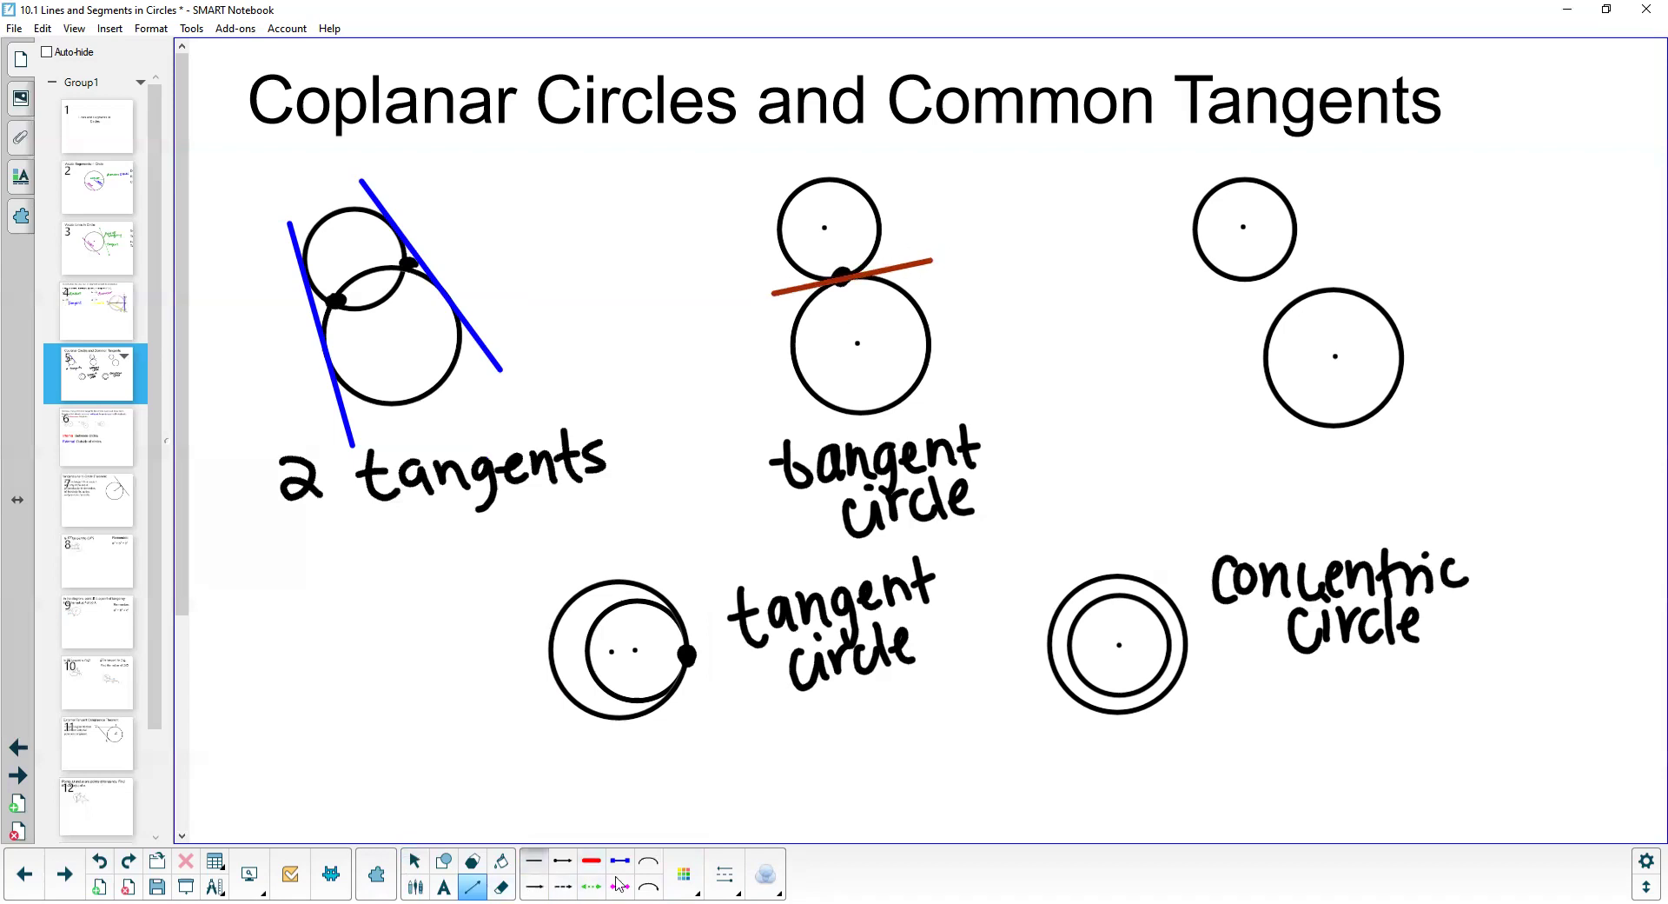
Step: Draw blue outer tangents on both sides of the middle pair and lengthen them
left_click(685, 874)
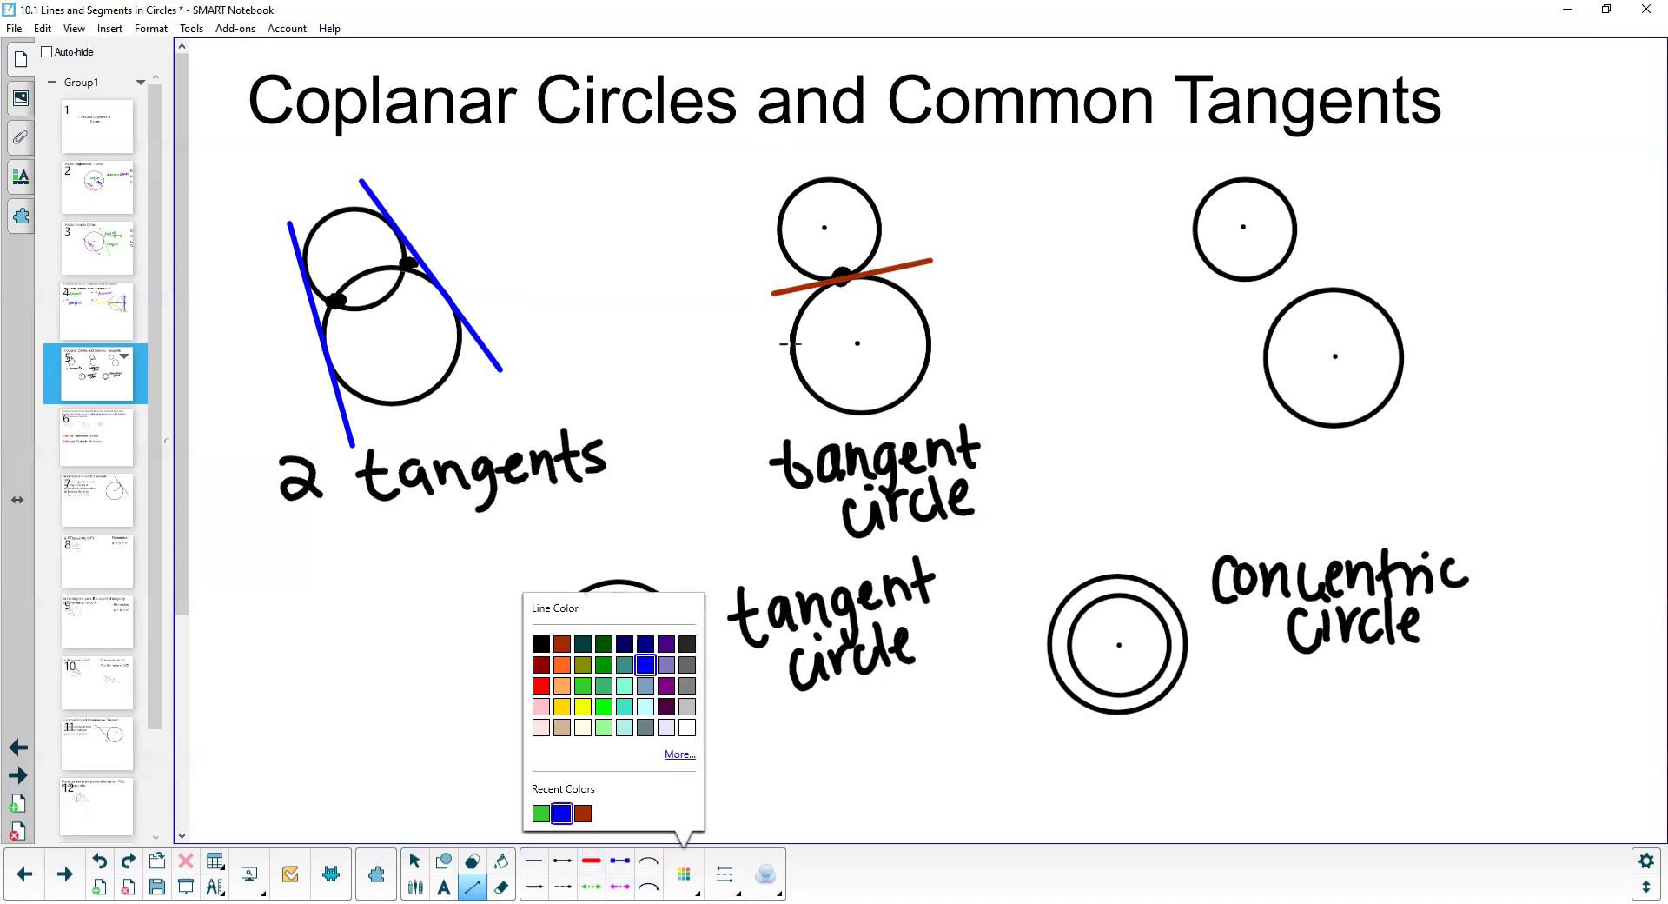
mouse_move(794, 363)
left_mouse_down()
mouse_move(765, 209)
mouse_move(779, 234)
left_mouse_up()
left_click_drag(880, 215, 929, 325)
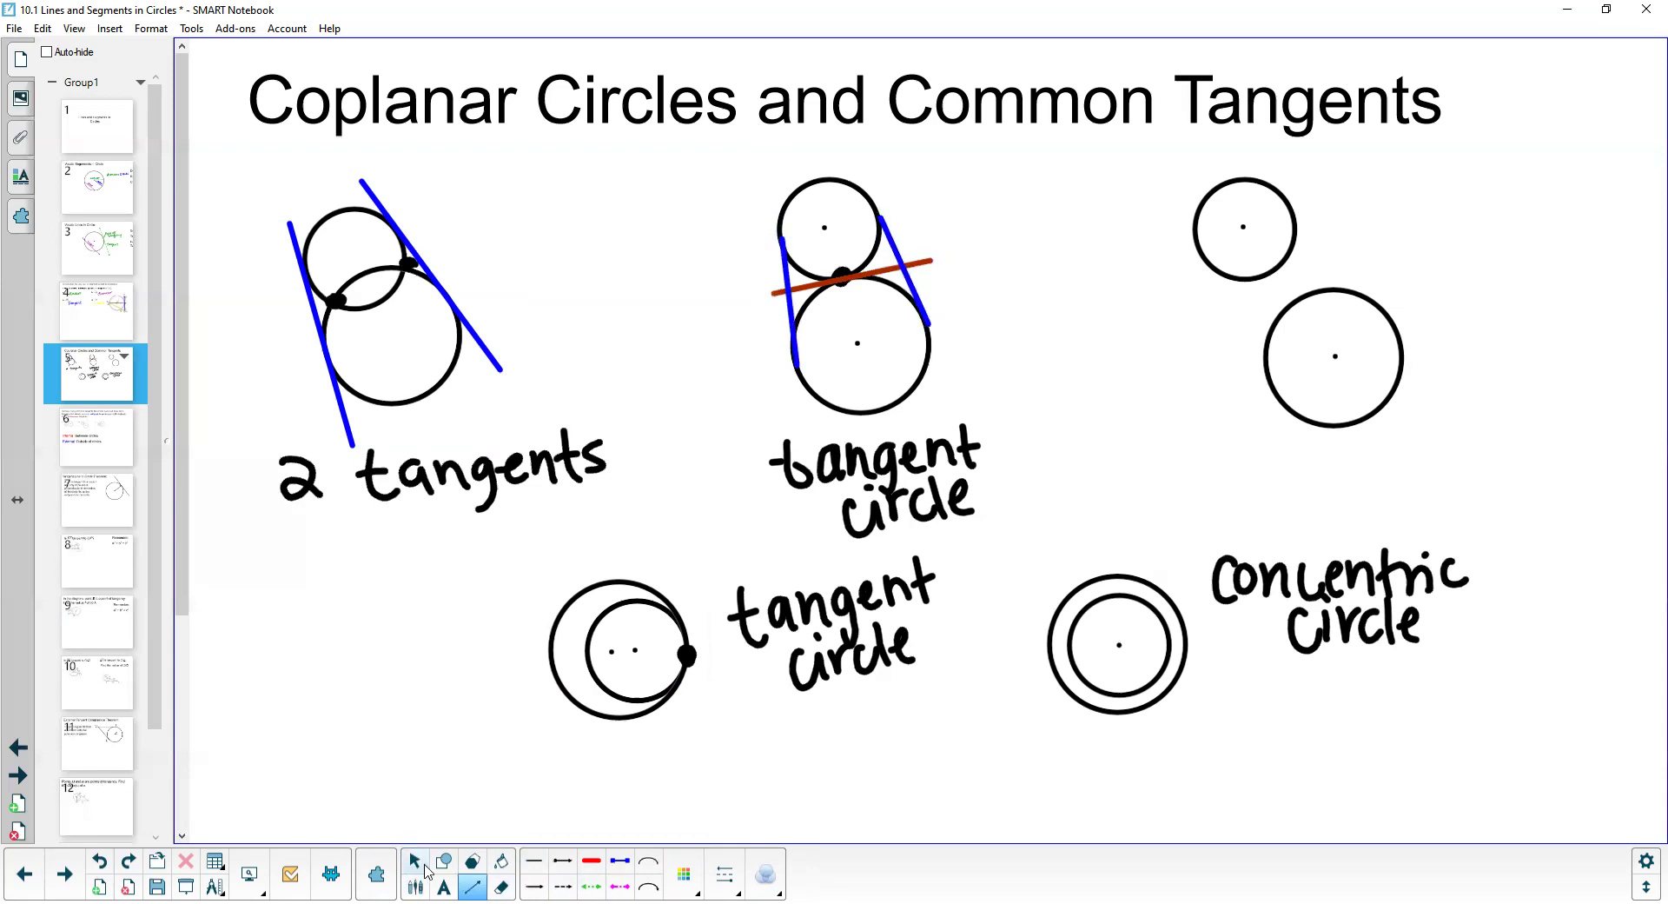
left_click(784, 296)
left_click_drag(796, 367, 796, 422)
left_click_drag(779, 235, 854, 155)
left_click(882, 217)
left_click_drag(928, 321, 966, 423)
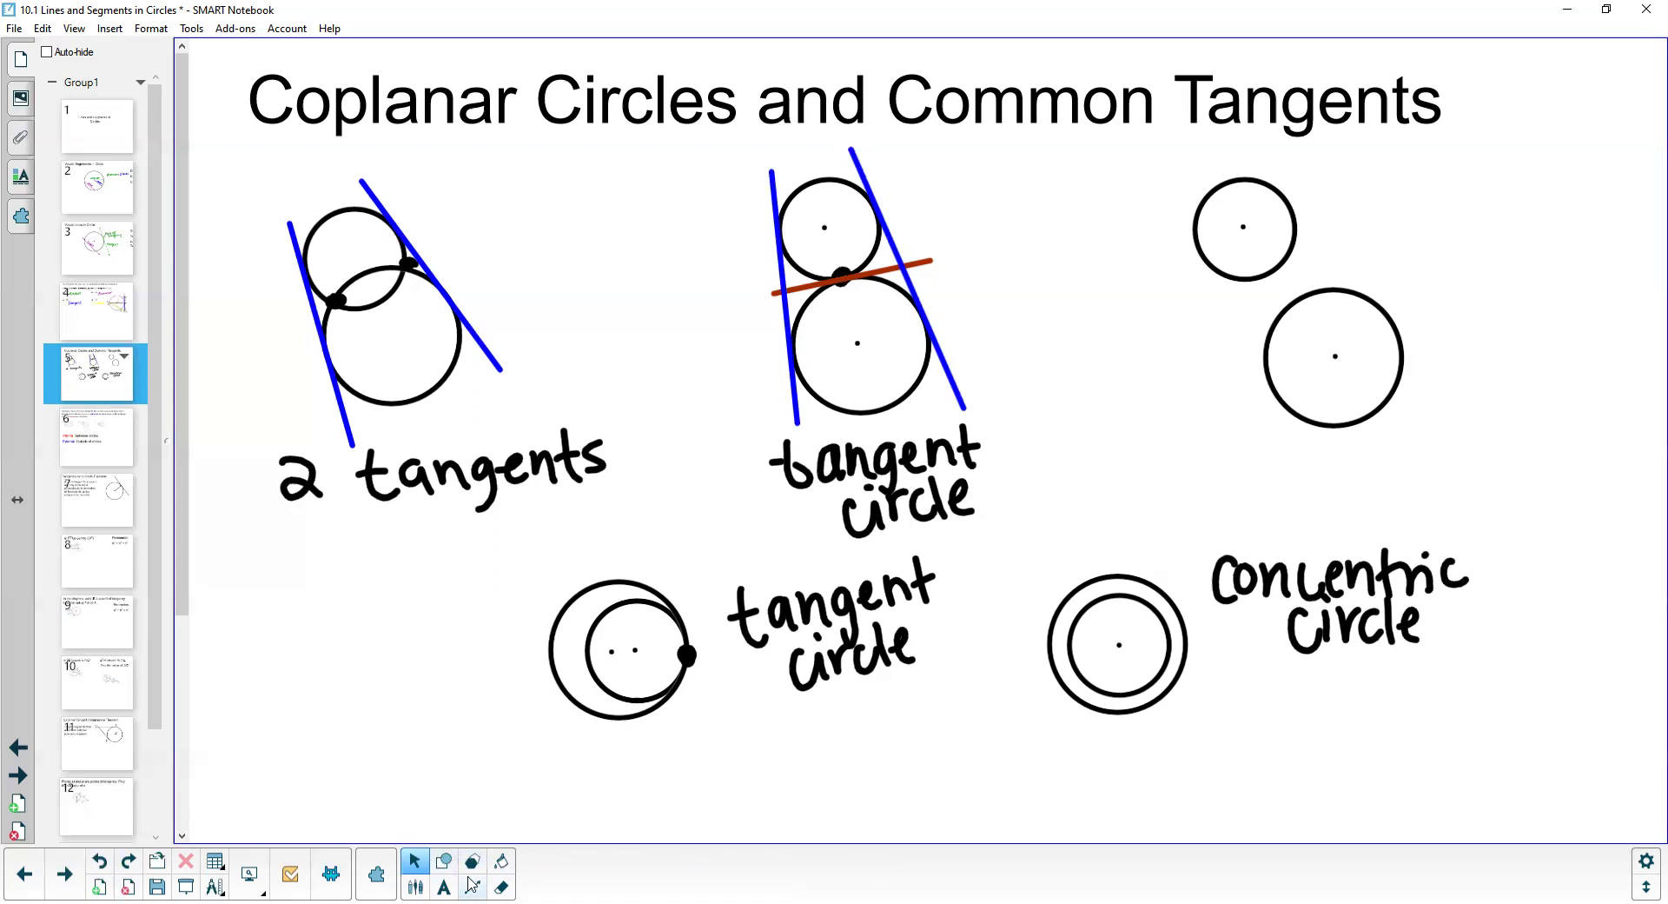
Step: Draw a blue tangent line through the lower-left pair's contact point
left_click(472, 887)
left_click(684, 873)
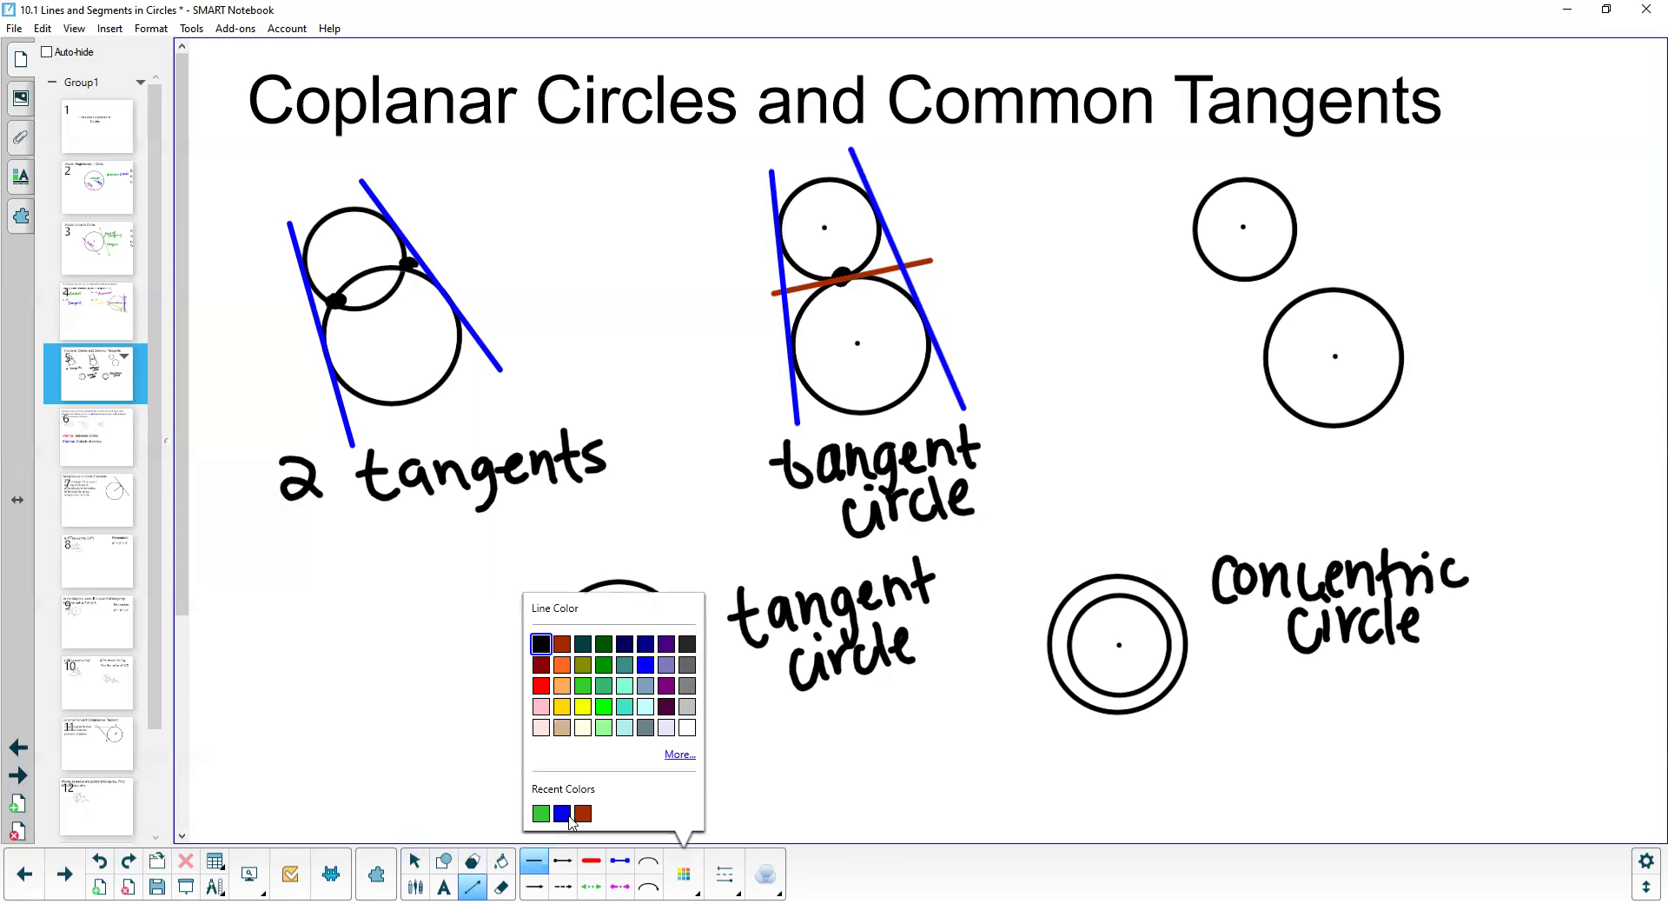
left_click_drag(678, 524, 692, 760)
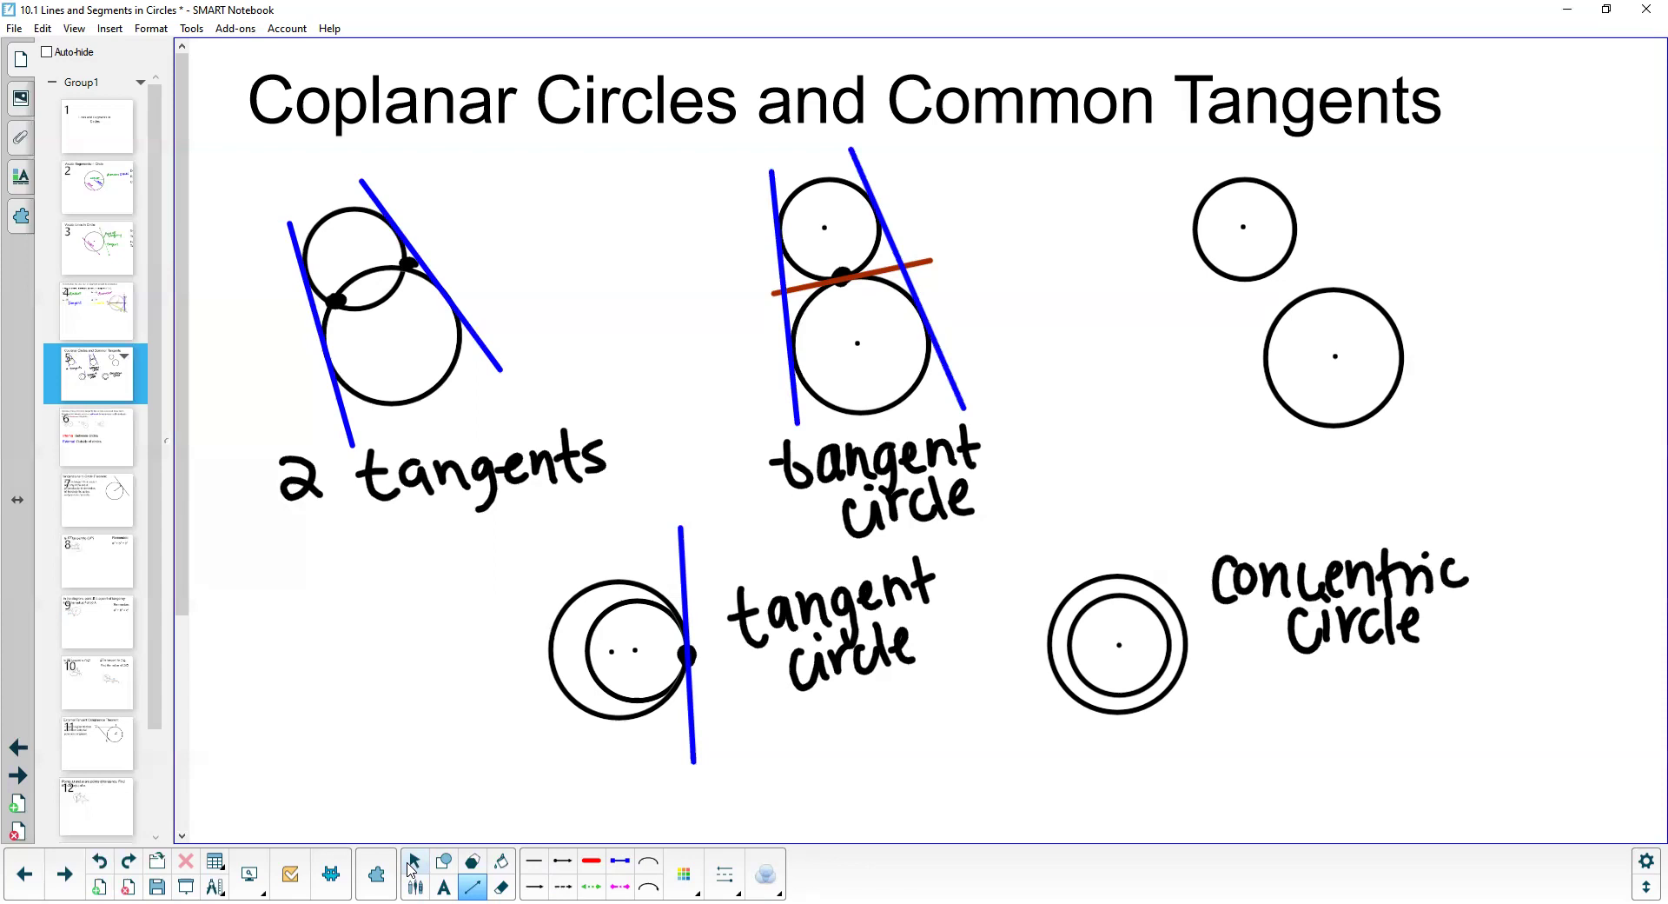
Step: Write 'no overlap' and '3 tangents' beside the middle circle pair
mouse_move(951, 280)
left_mouse_down()
mouse_move(986, 306)
mouse_move(998, 265)
mouse_move(1108, 187)
mouse_move(1156, 183)
left_mouse_up()
left_click_drag(982, 339, 992, 379)
mouse_move(1021, 306)
left_mouse_down()
mouse_move(1026, 367)
mouse_move(1047, 324)
left_mouse_up()
mouse_move(1053, 318)
left_mouse_down()
mouse_move(1057, 341)
mouse_move(1075, 301)
mouse_move(1102, 337)
mouse_move(1154, 242)
mouse_move(1162, 263)
left_mouse_up()
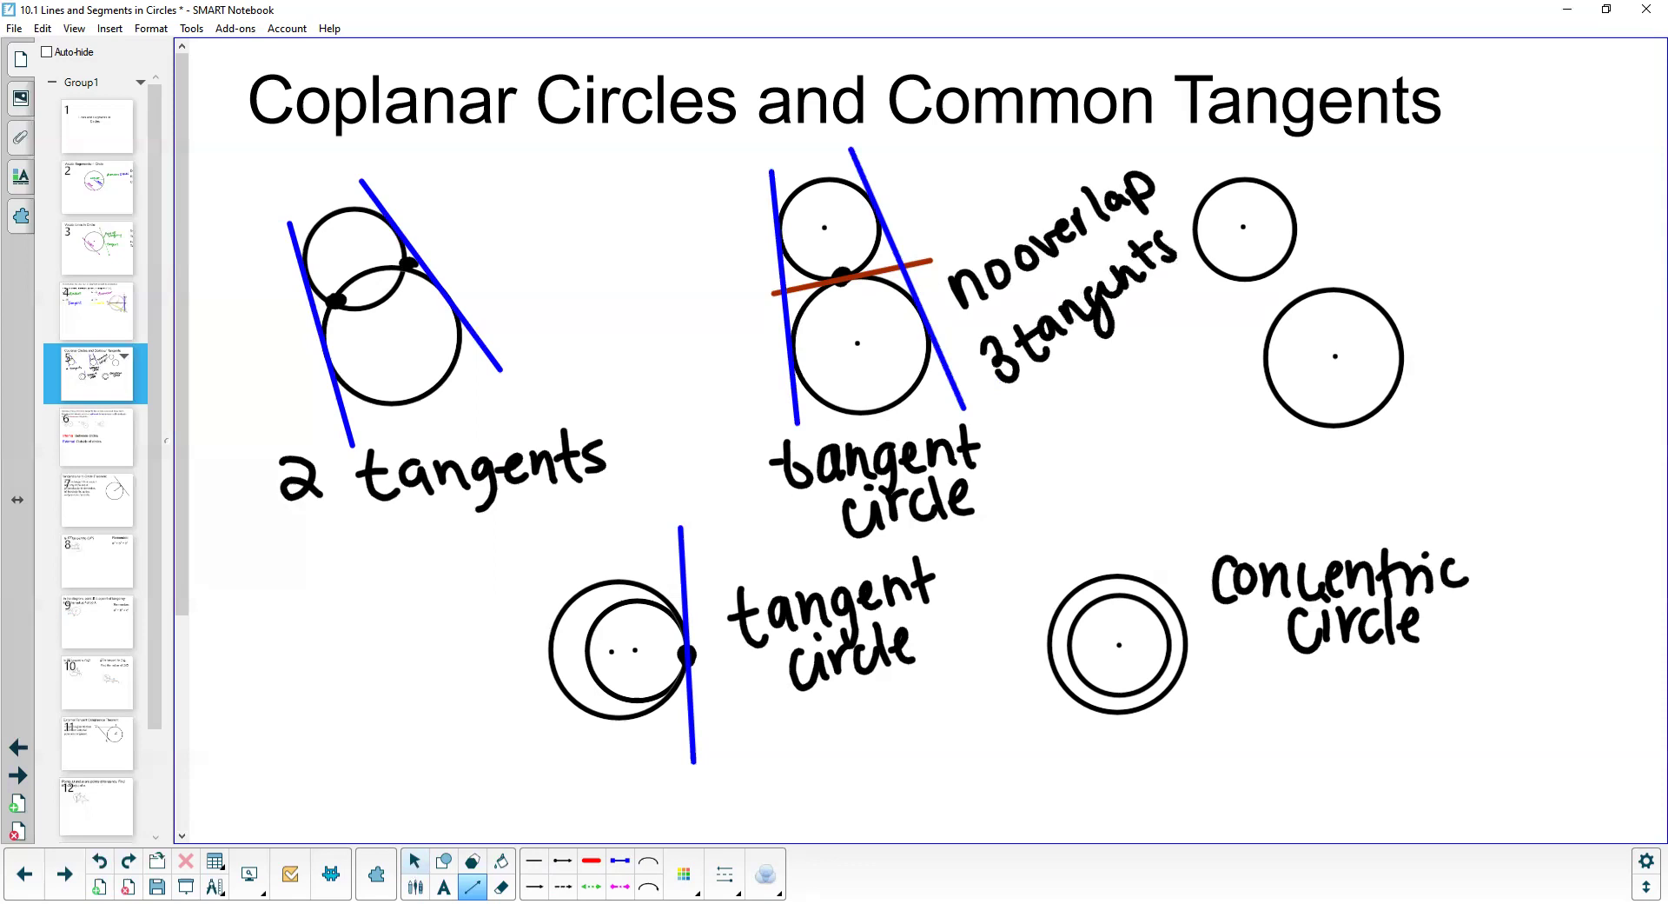
Step: Write '1 tangent' under the lower-left pair's label
mouse_move(756, 715)
left_mouse_down()
mouse_move(757, 771)
mouse_move(812, 765)
mouse_move(802, 732)
left_mouse_up()
mouse_move(832, 719)
left_mouse_down()
mouse_move(825, 749)
mouse_move(841, 749)
left_mouse_up()
mouse_move(844, 744)
left_mouse_down()
mouse_move(857, 713)
mouse_move(873, 746)
left_mouse_up()
mouse_move(895, 706)
left_mouse_down()
mouse_move(880, 758)
mouse_move(917, 699)
mouse_move(922, 722)
left_mouse_up()
left_click_drag(923, 721, 960, 723)
left_click_drag(966, 668, 986, 721)
left_click_drag(957, 699, 985, 690)
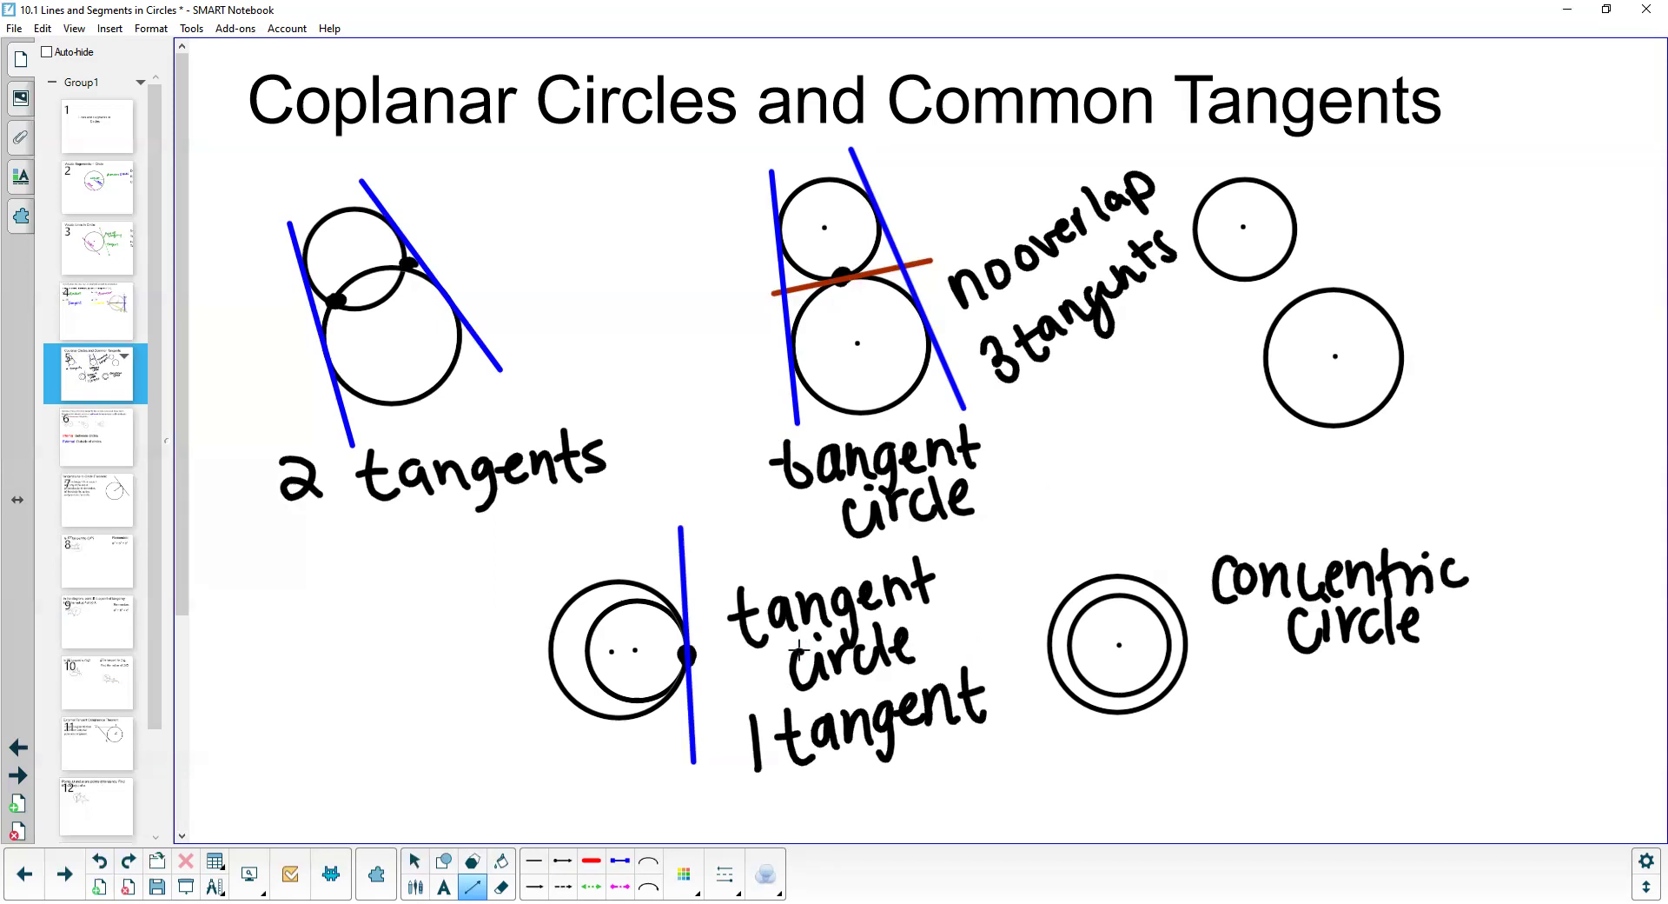
Step: Cross out the concentric circles in green, then write '0 tang' under 'concentric circle'
left_click_drag(1038, 730, 1170, 567)
left_click_drag(1143, 743, 993, 643)
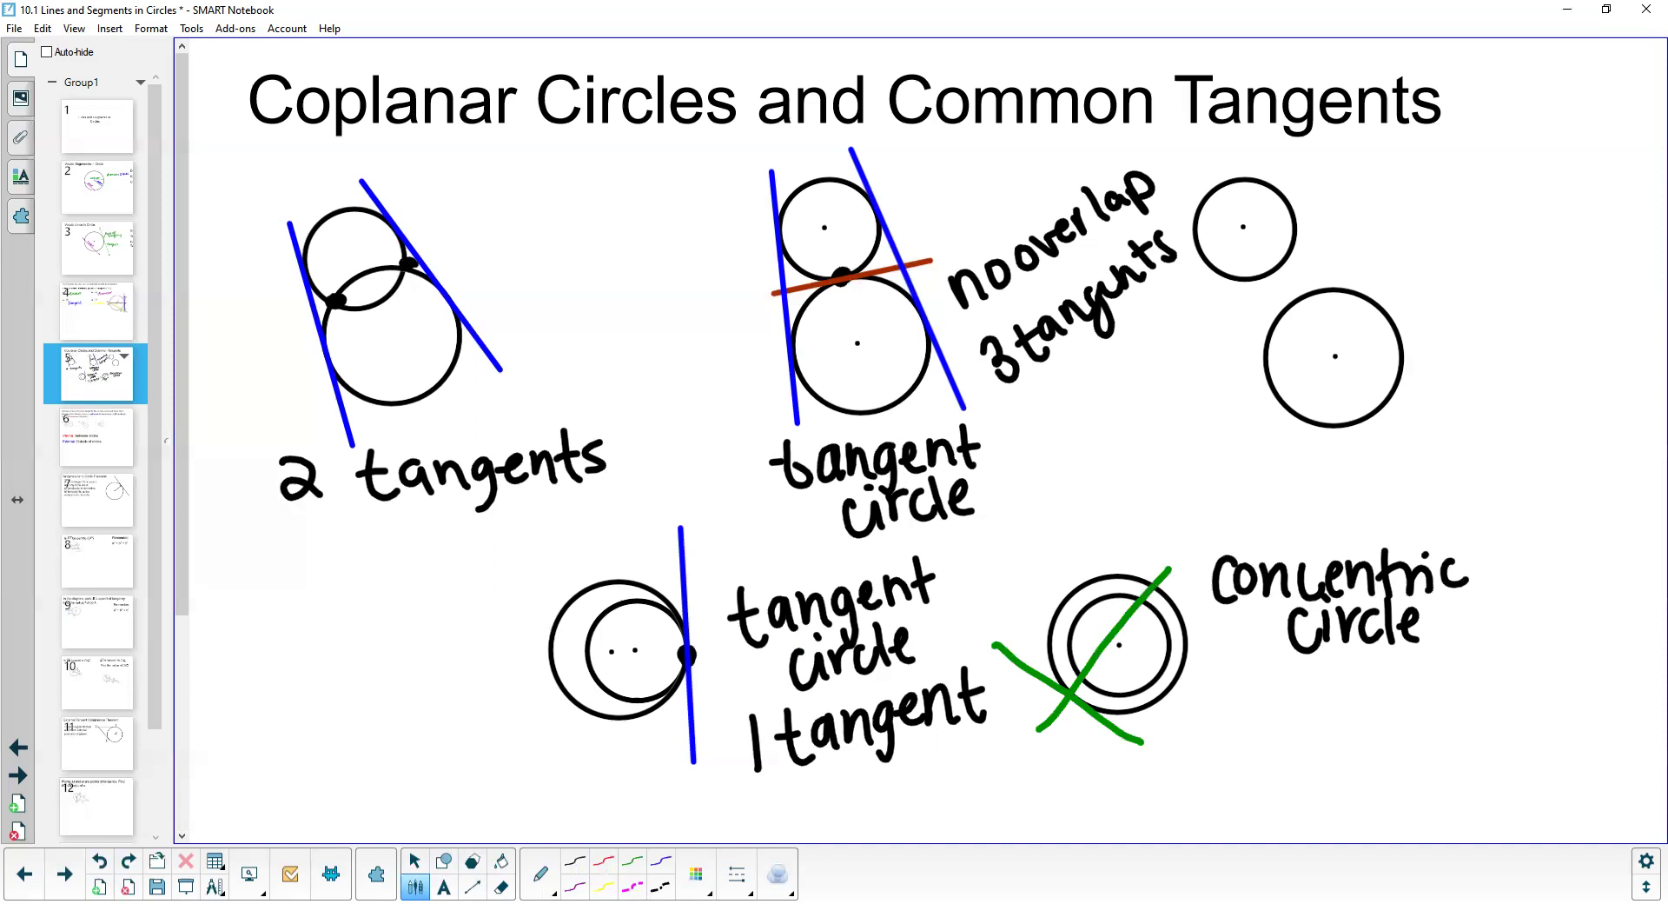
mouse_move(1035, 640)
left_mouse_down()
mouse_move(1178, 555)
mouse_move(1122, 578)
mouse_move(1106, 725)
mouse_move(1126, 740)
mouse_move(999, 647)
left_mouse_up()
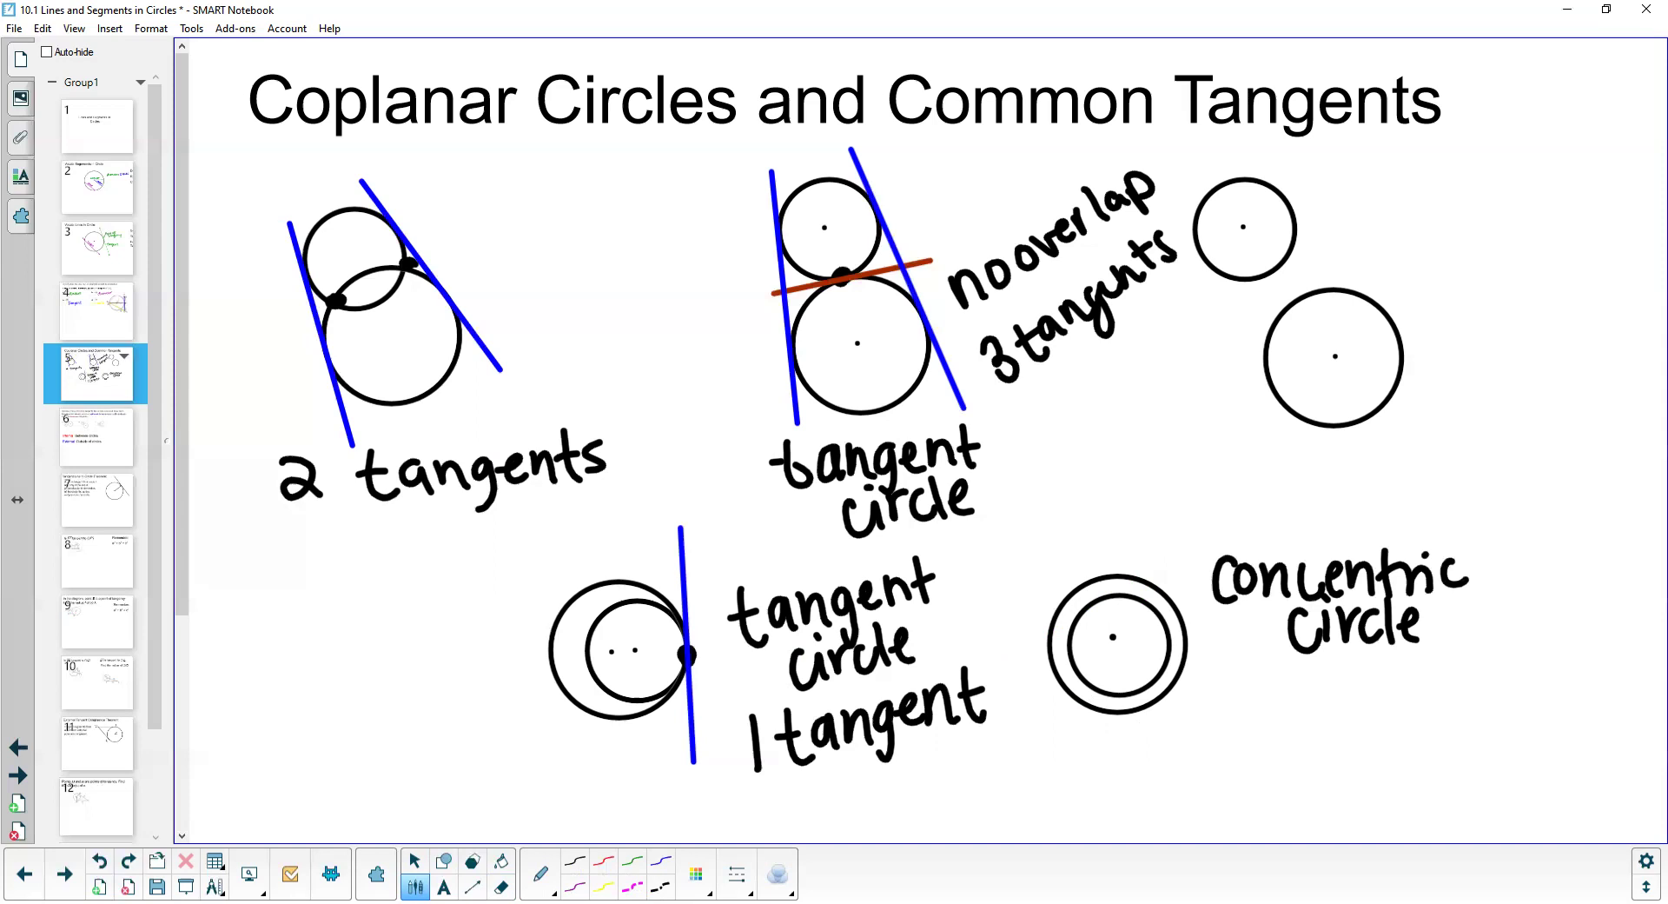
left_click_drag(1242, 688, 1326, 739)
left_click_drag(1294, 715, 1314, 709)
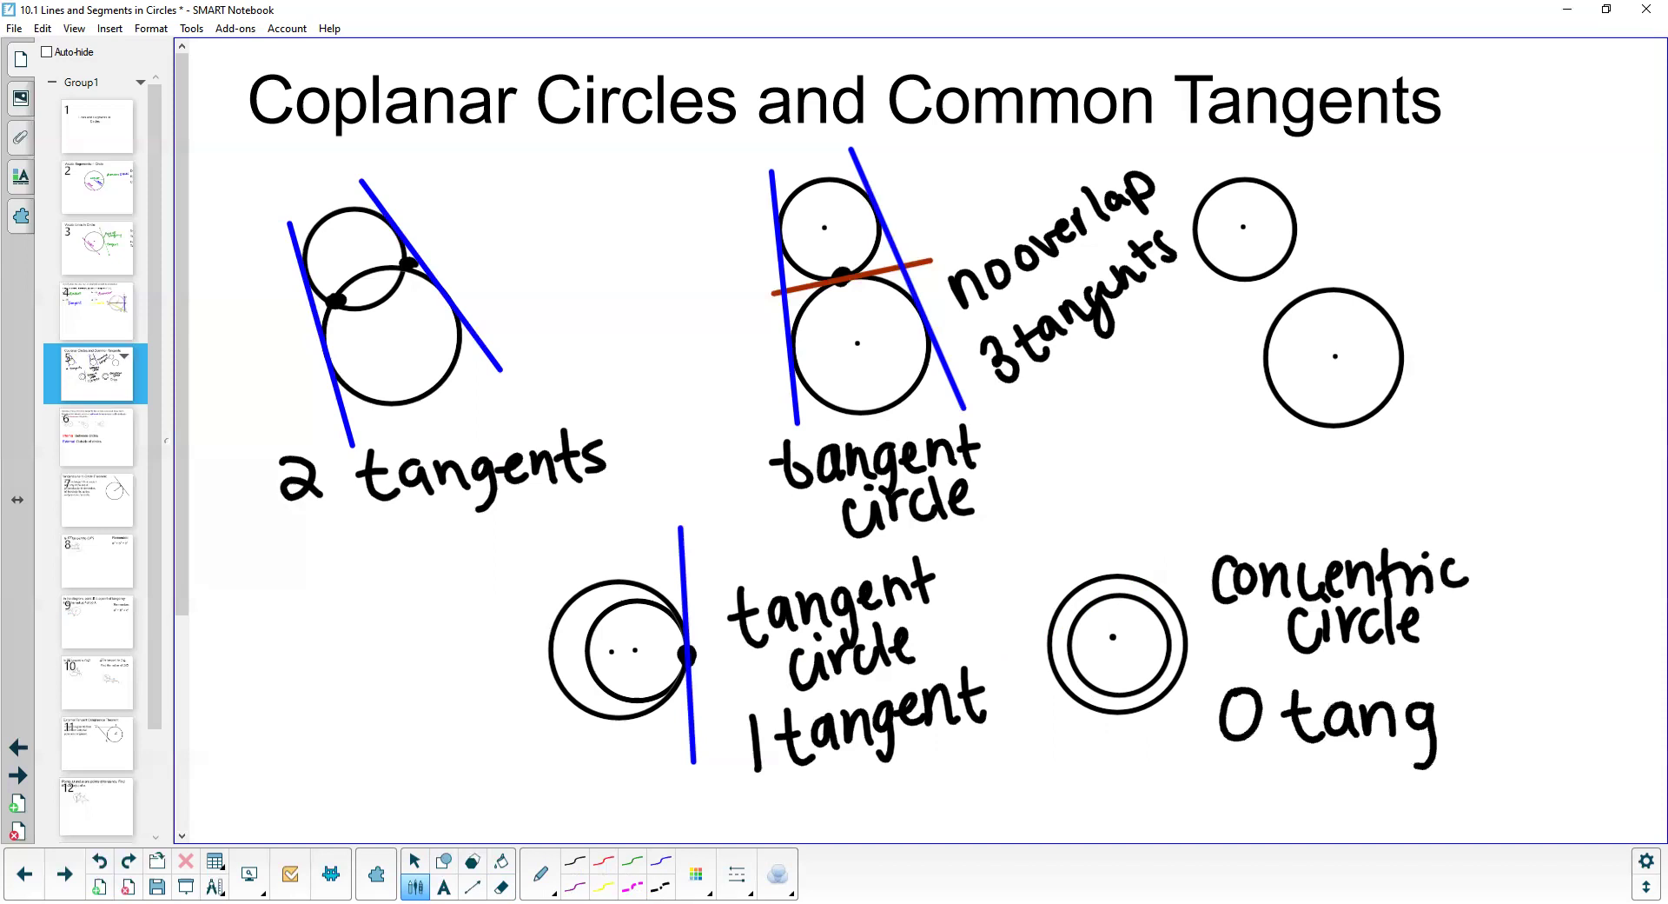